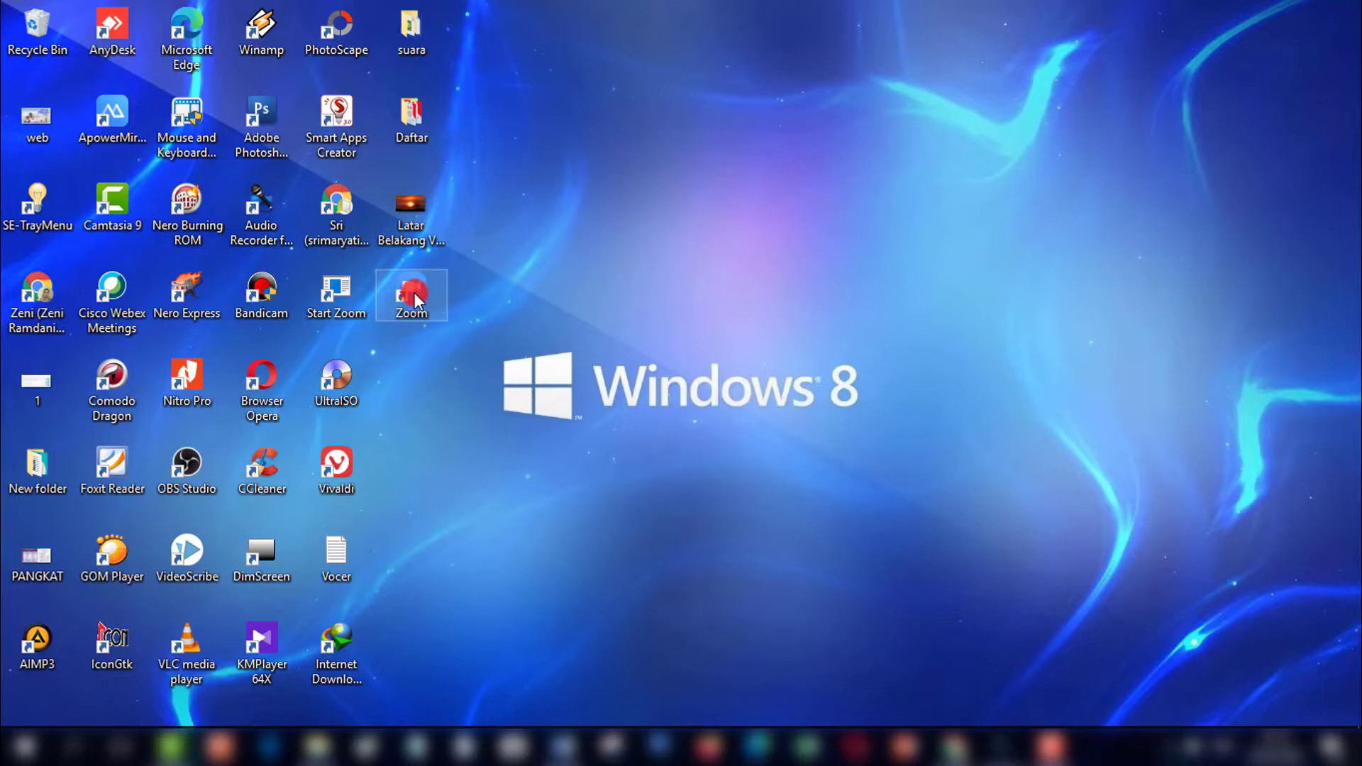
# - Launch Zoom and open its Background & Filters settings
pyautogui.doubleClick(412, 296)
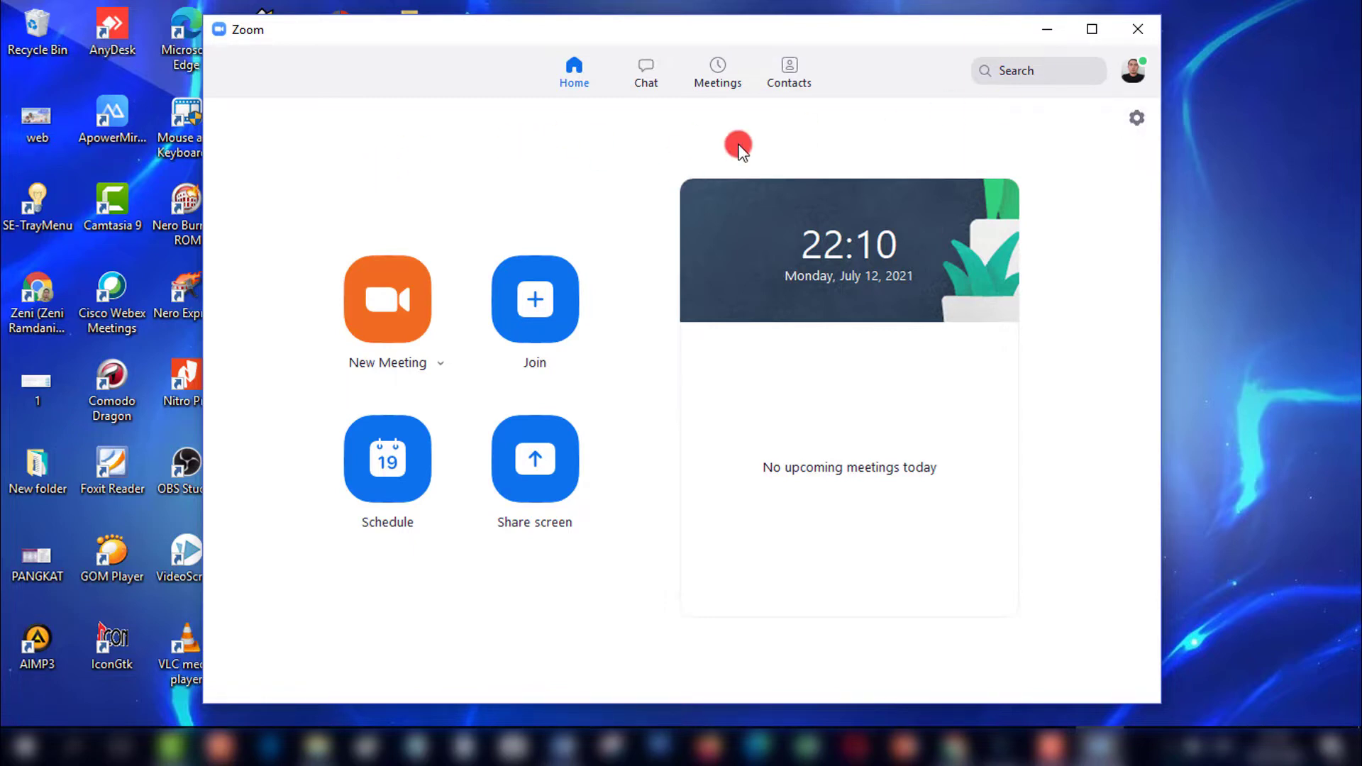
pyautogui.click(1135, 118)
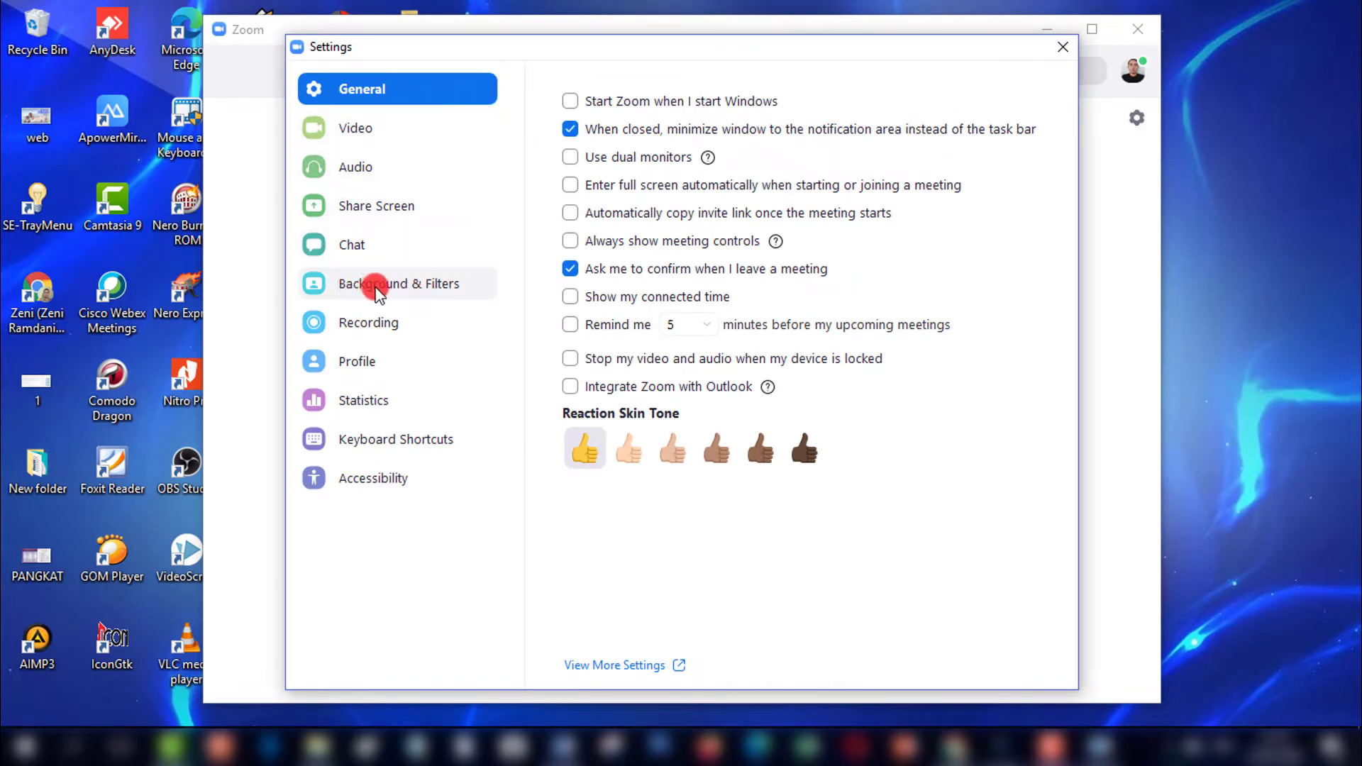
pyautogui.click(443, 287)
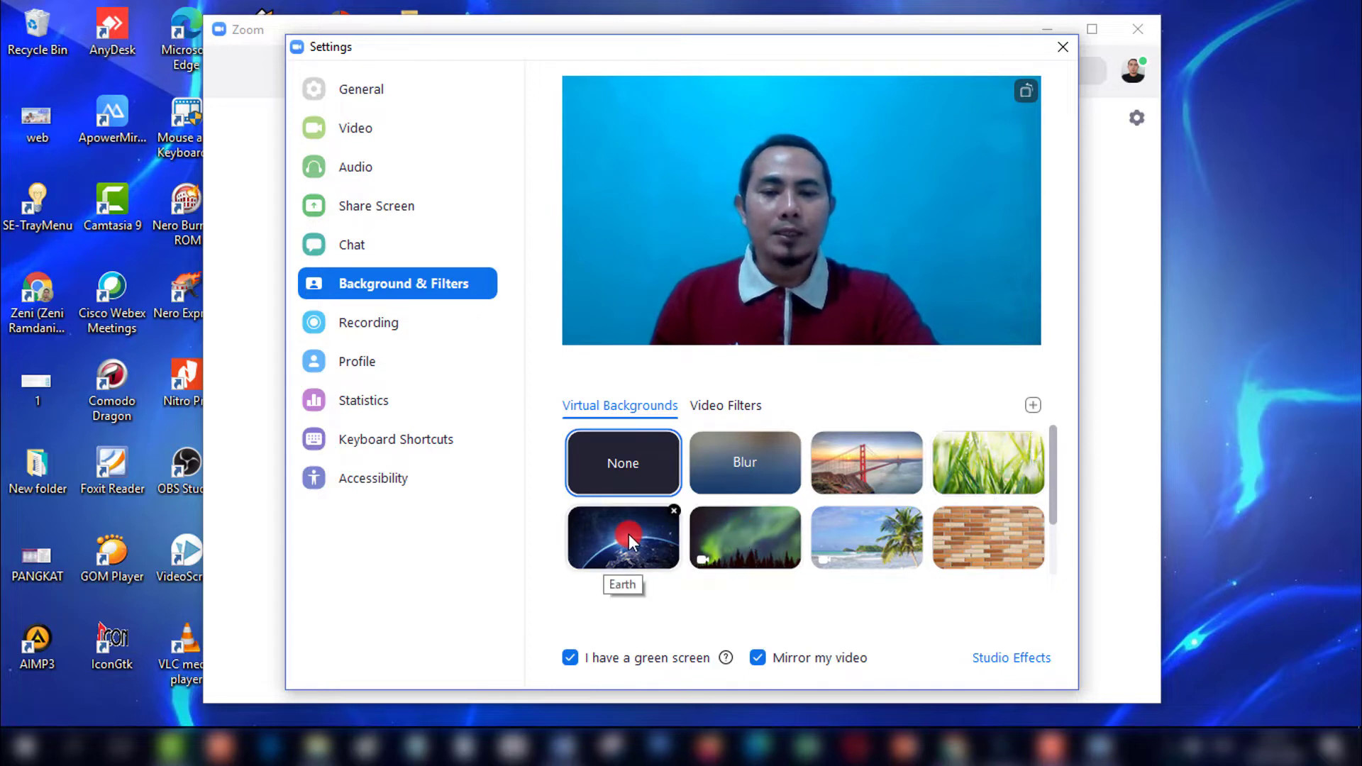
# - Try the bridge, Grass and Earth virtual backgrounds, apply the Beach background, and close the settings
pyautogui.click(886, 472)
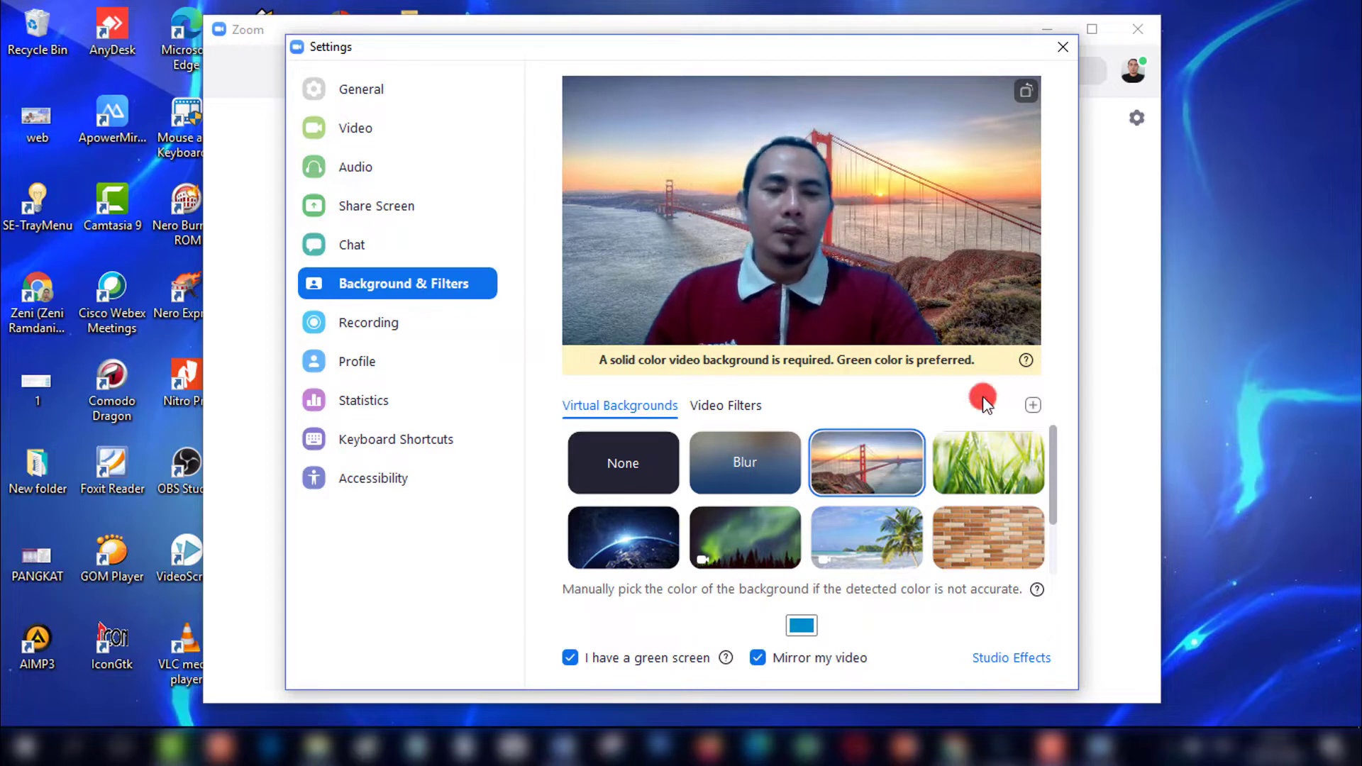
pyautogui.click(1003, 470)
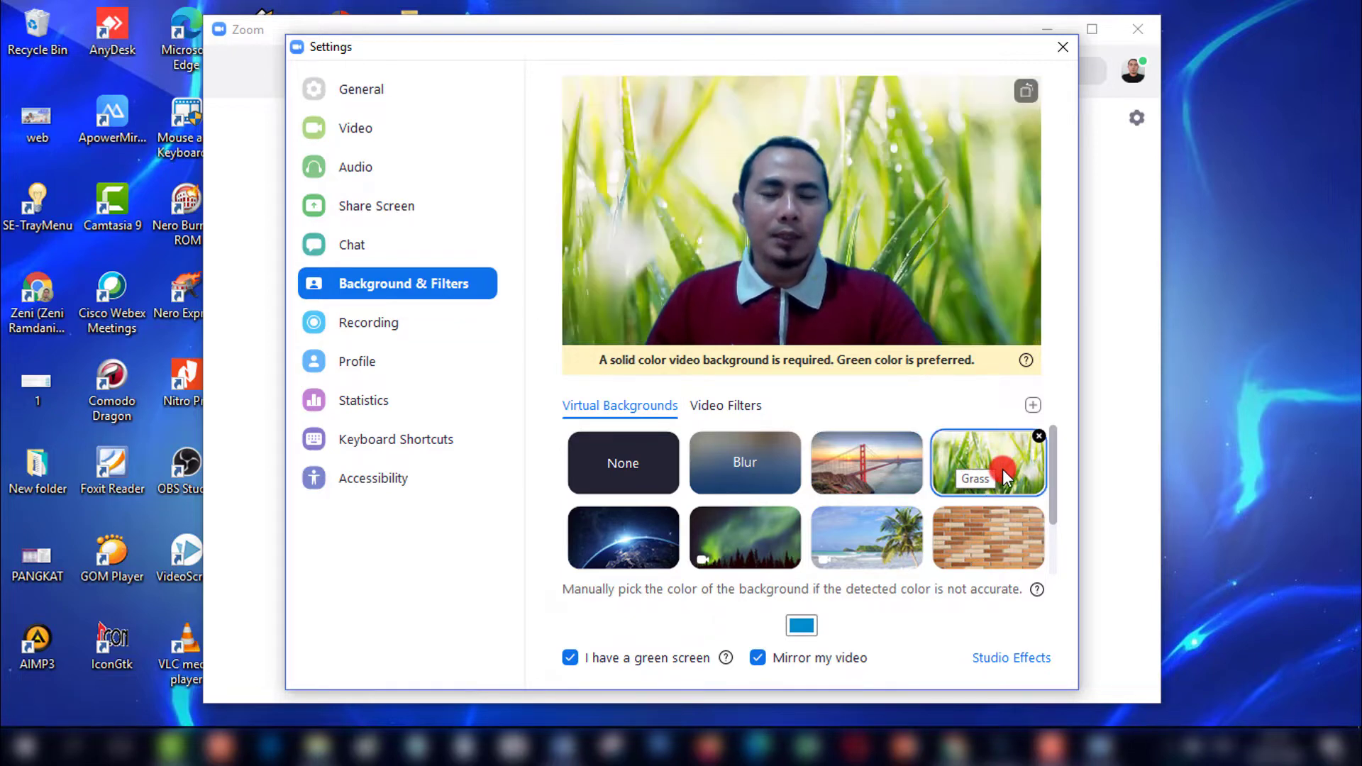
pyautogui.click(667, 534)
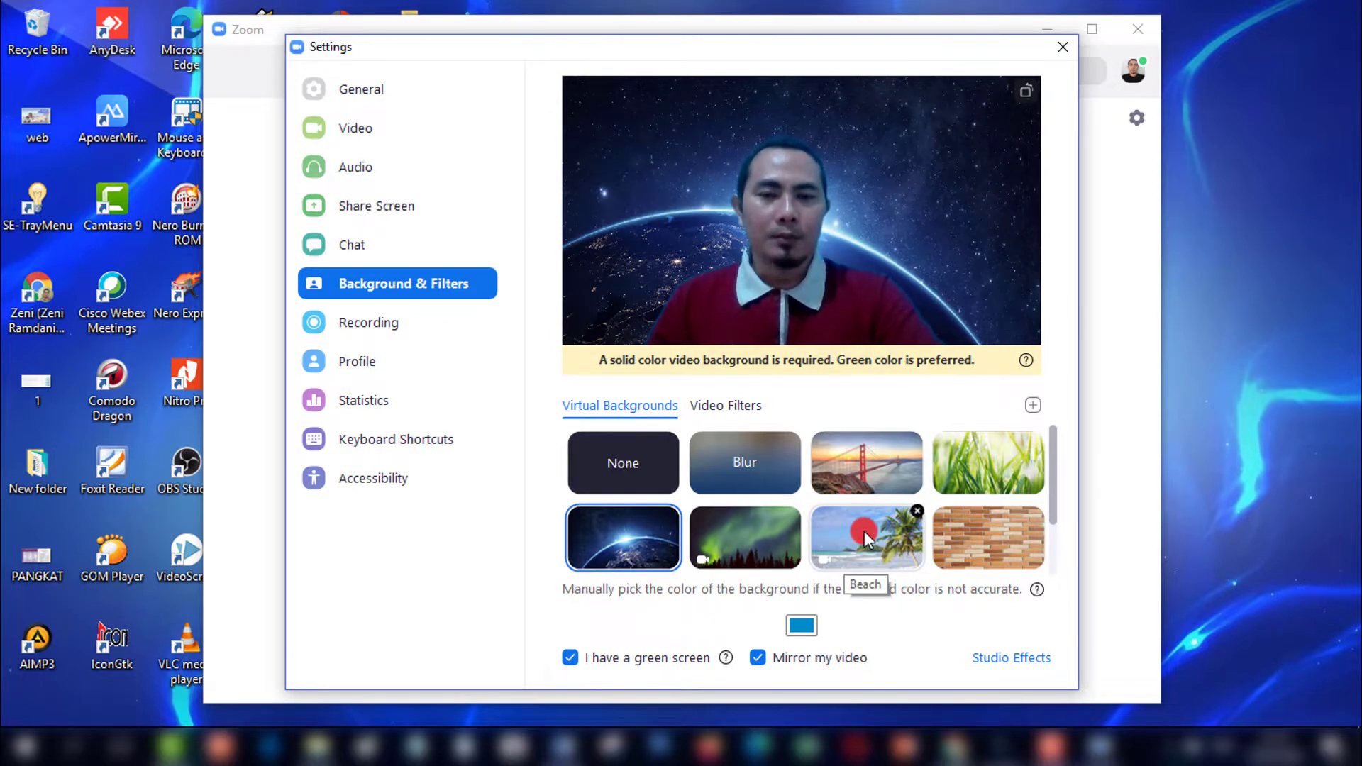
pyautogui.click(864, 531)
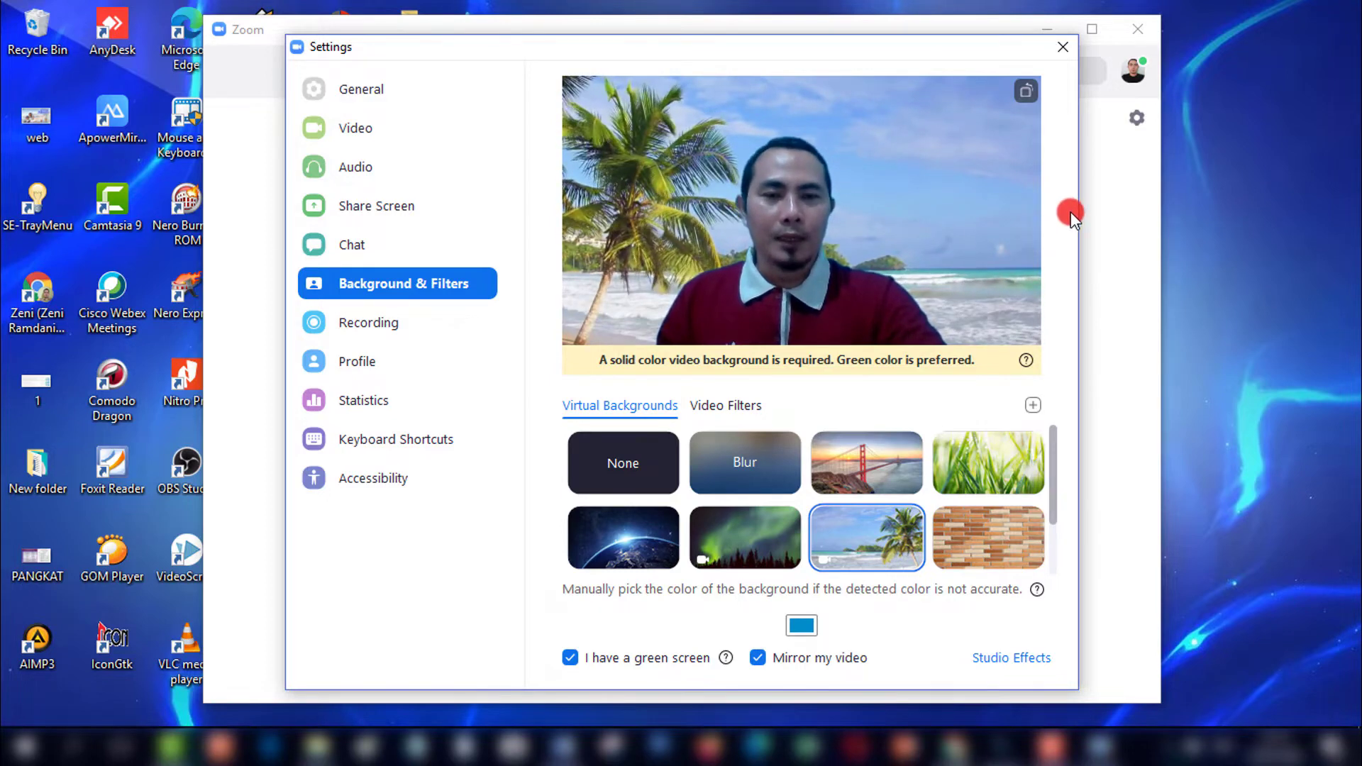
pyautogui.click(1063, 50)
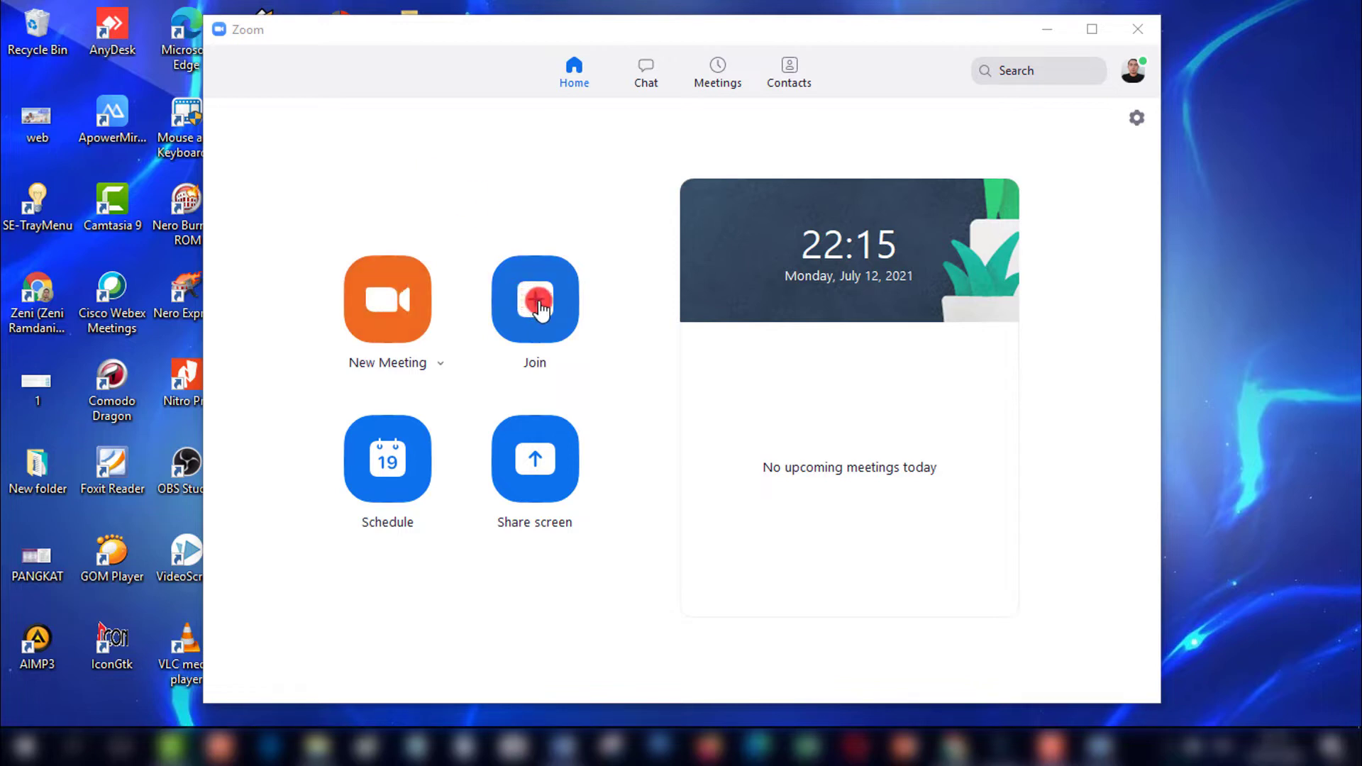
# - Start a new meeting and maximize the meeting window
pyautogui.click(385, 301)
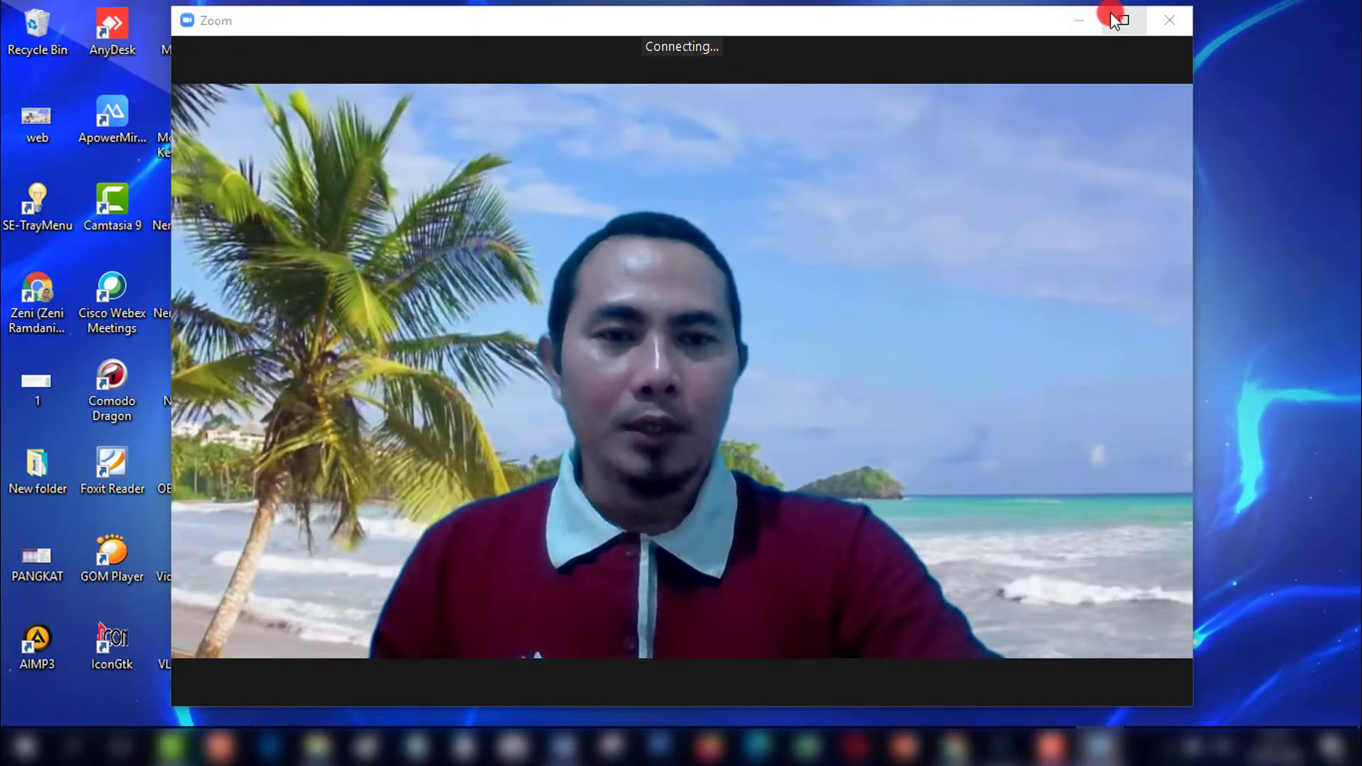
pyautogui.click(1114, 13)
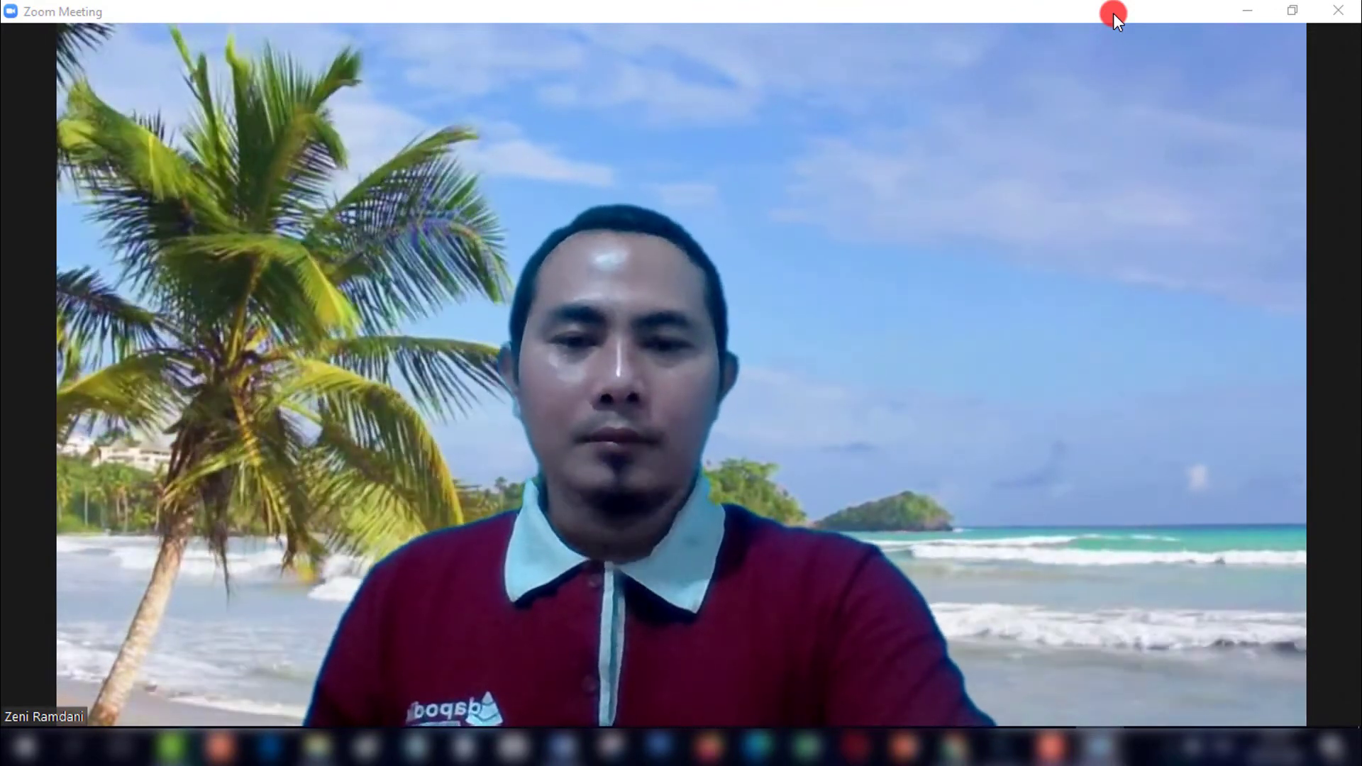
# - Add the picture RK 3 from the Background folder as the meeting's virtual background and close the settings
pyautogui.moveTo(974, 125)
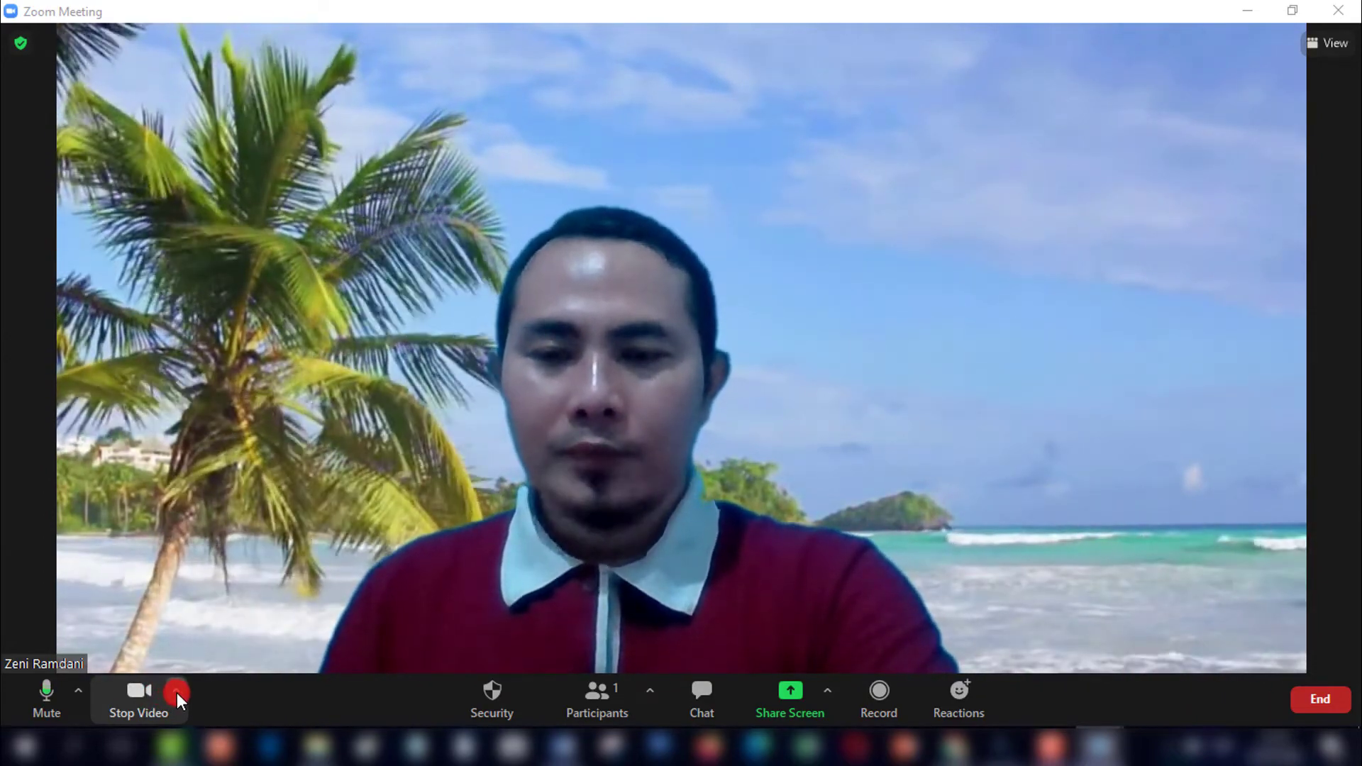
pyautogui.click(177, 692)
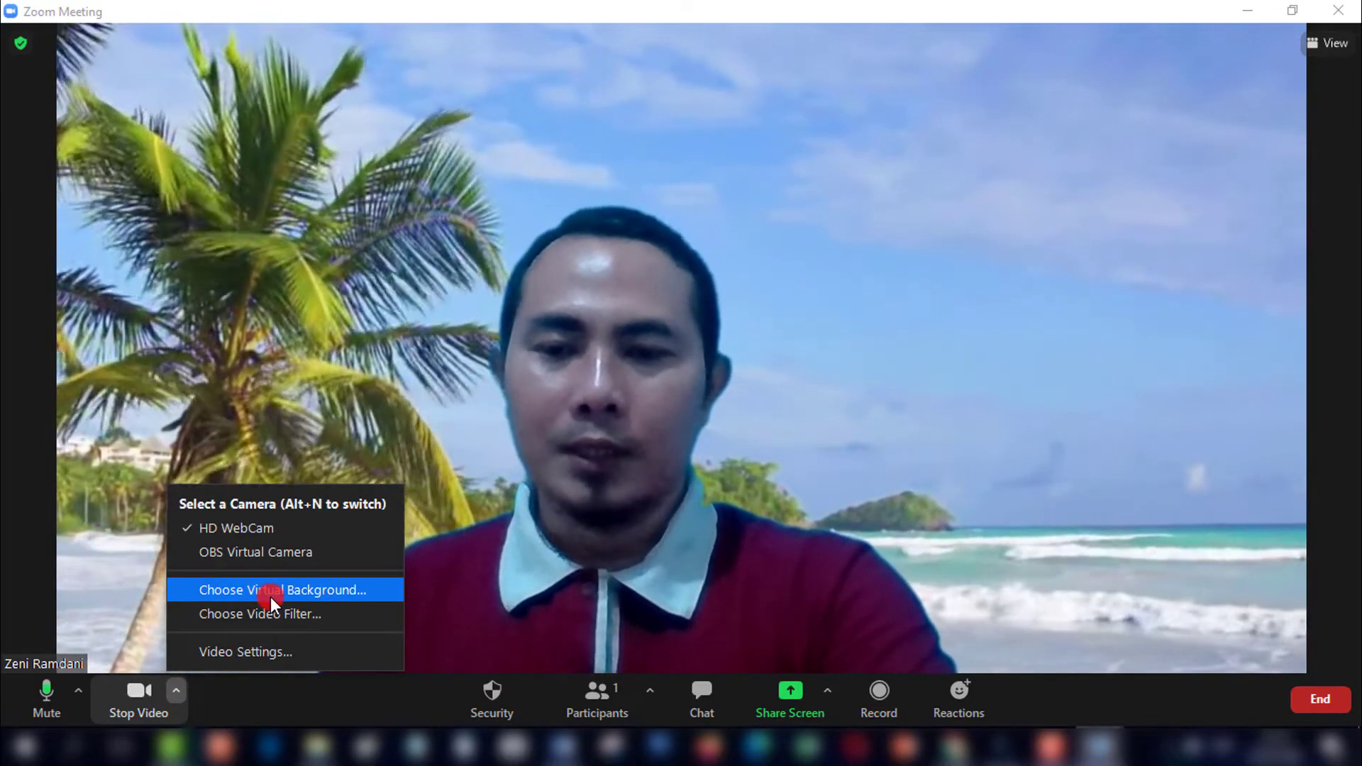
pyautogui.click(270, 597)
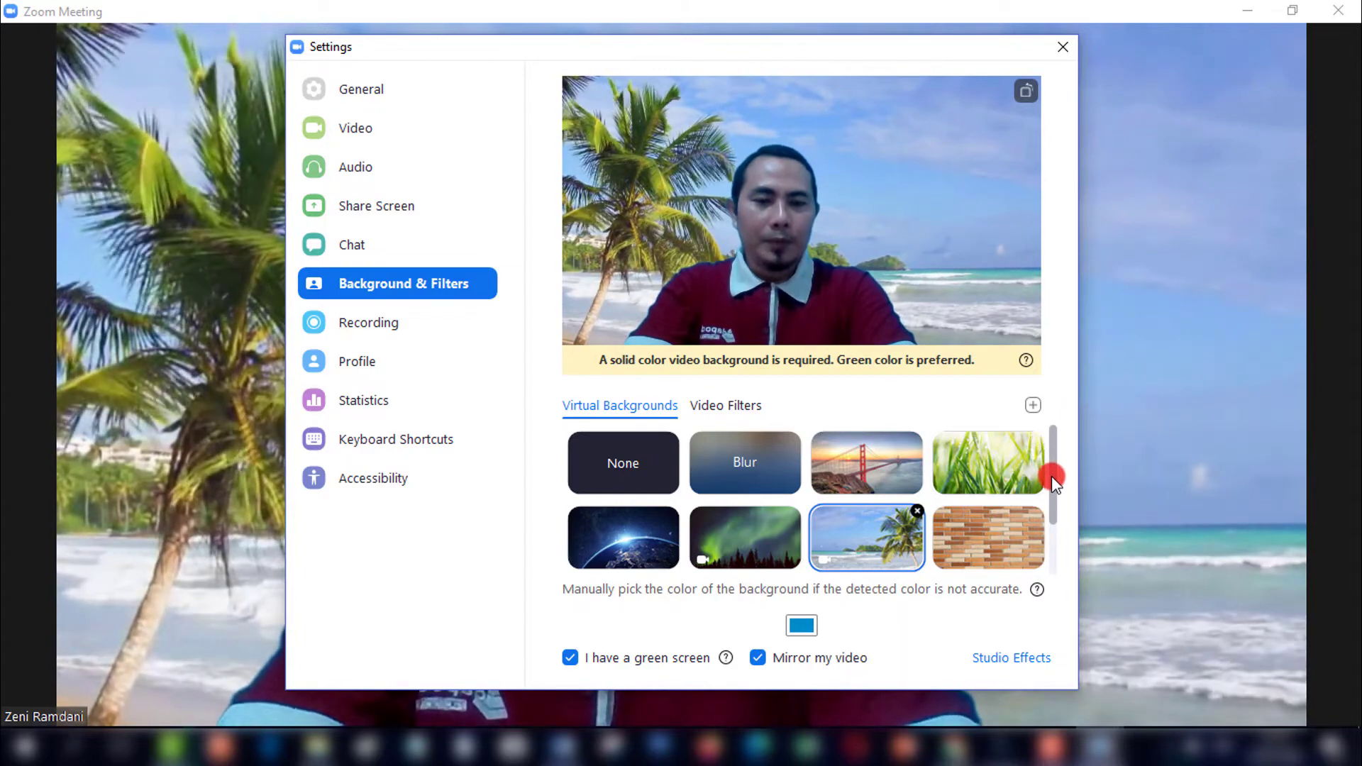
pyautogui.moveTo(1051, 476)
pyautogui.mouseDown()
pyautogui.moveTo(1055, 488)
pyautogui.moveTo(1056, 468)
pyautogui.mouseUp()
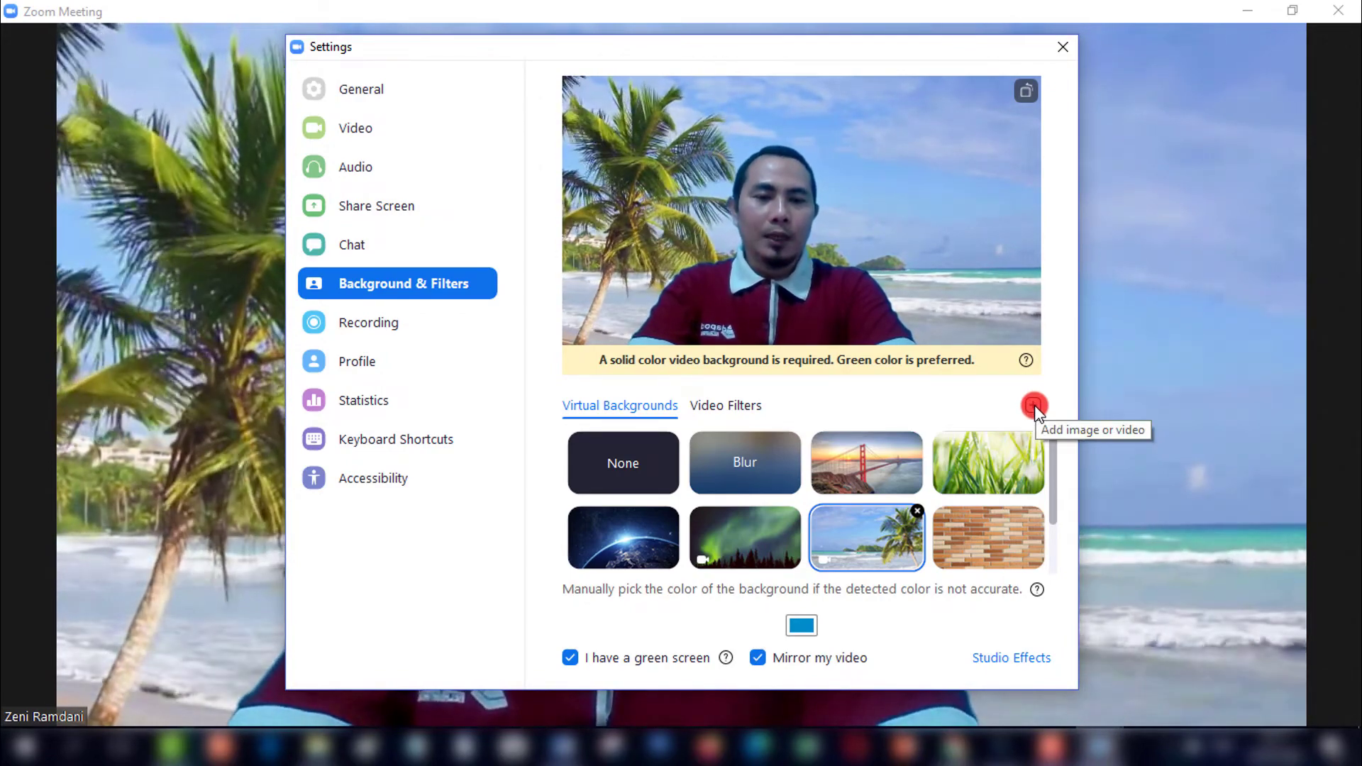
pyautogui.click(1035, 406)
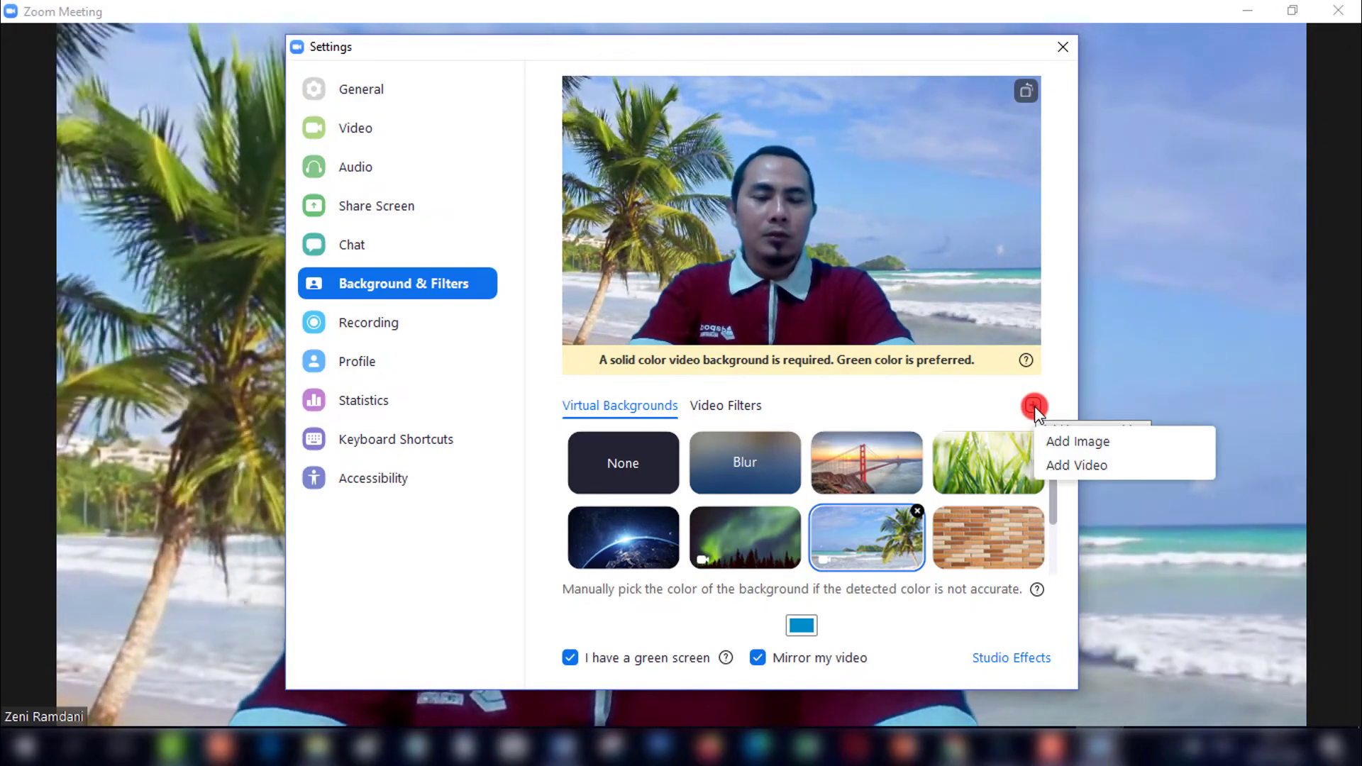
pyautogui.click(1065, 441)
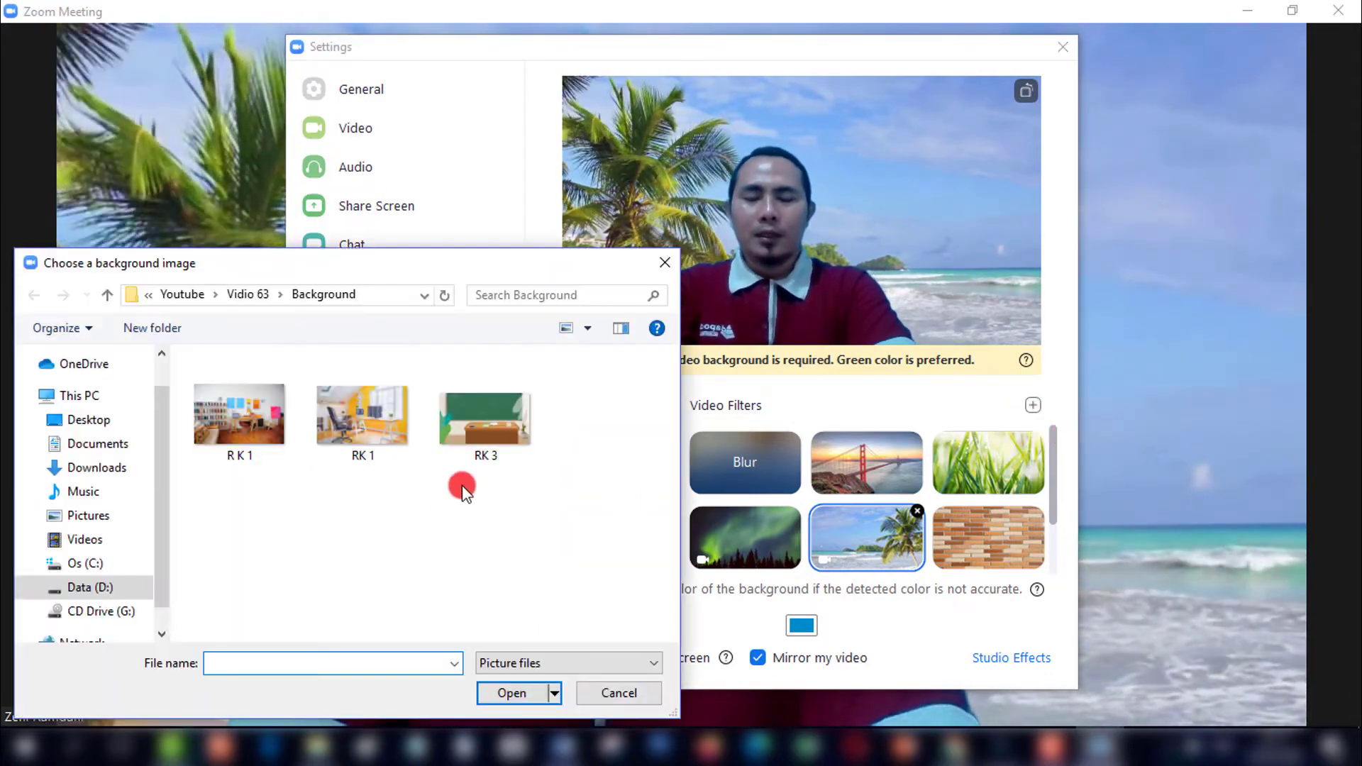
pyautogui.click(505, 415)
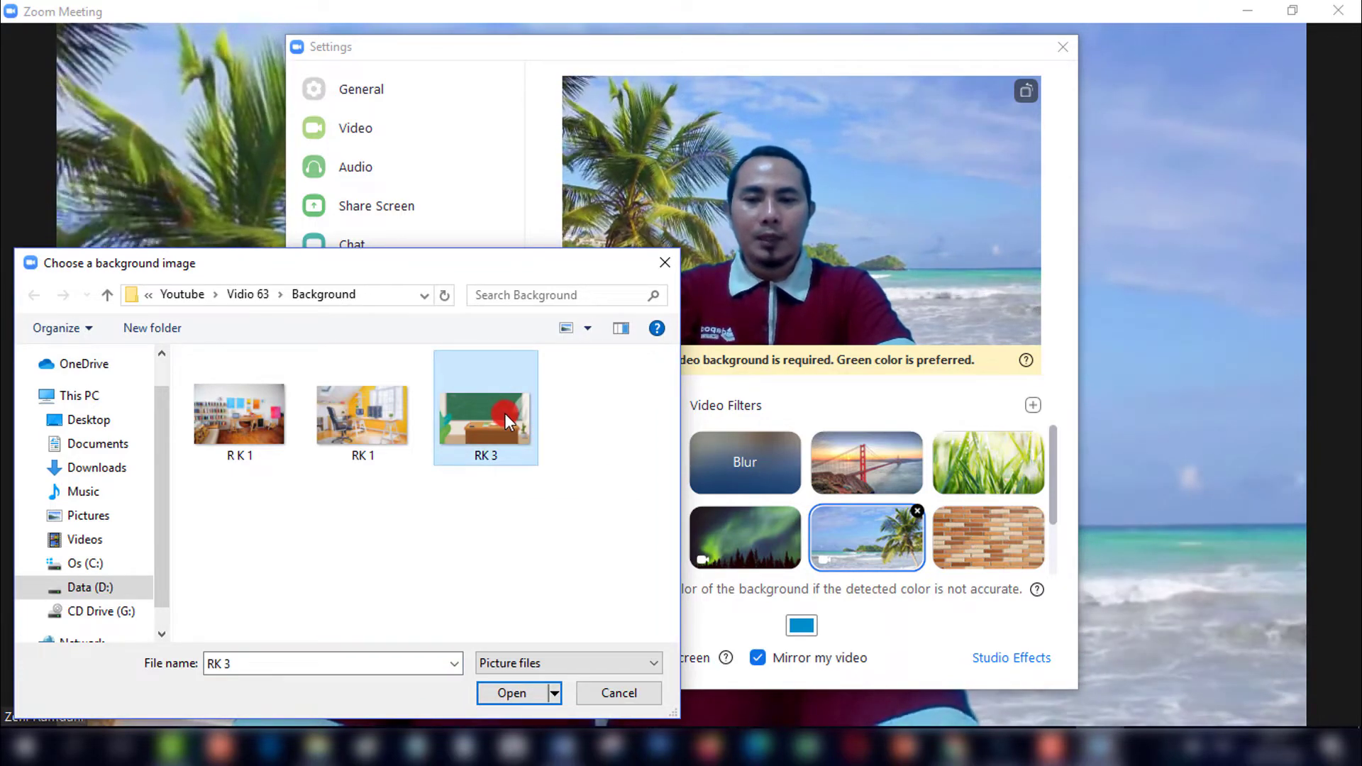
pyautogui.click(522, 685)
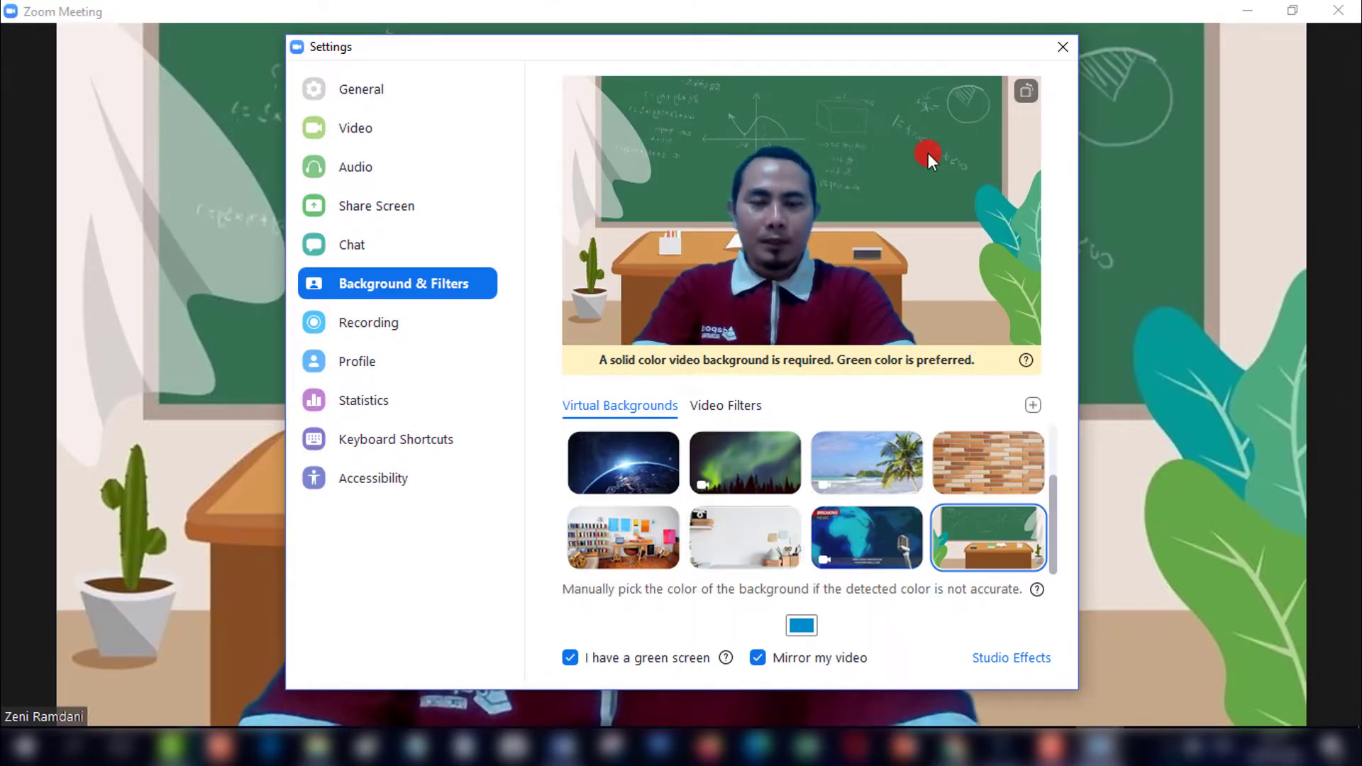
pyautogui.click(1063, 50)
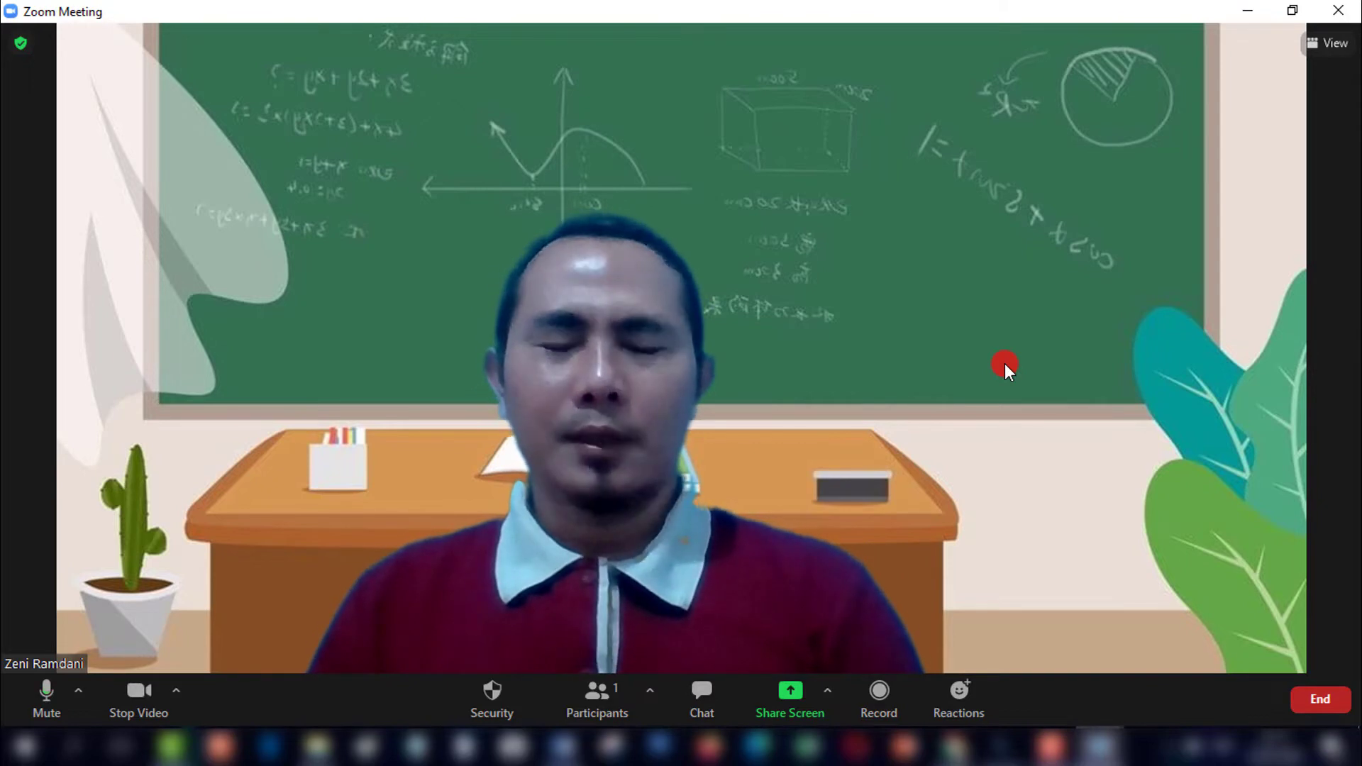
# - Switch the meeting's virtual background to the R K 1 office picture and close the settings
pyautogui.click(177, 691)
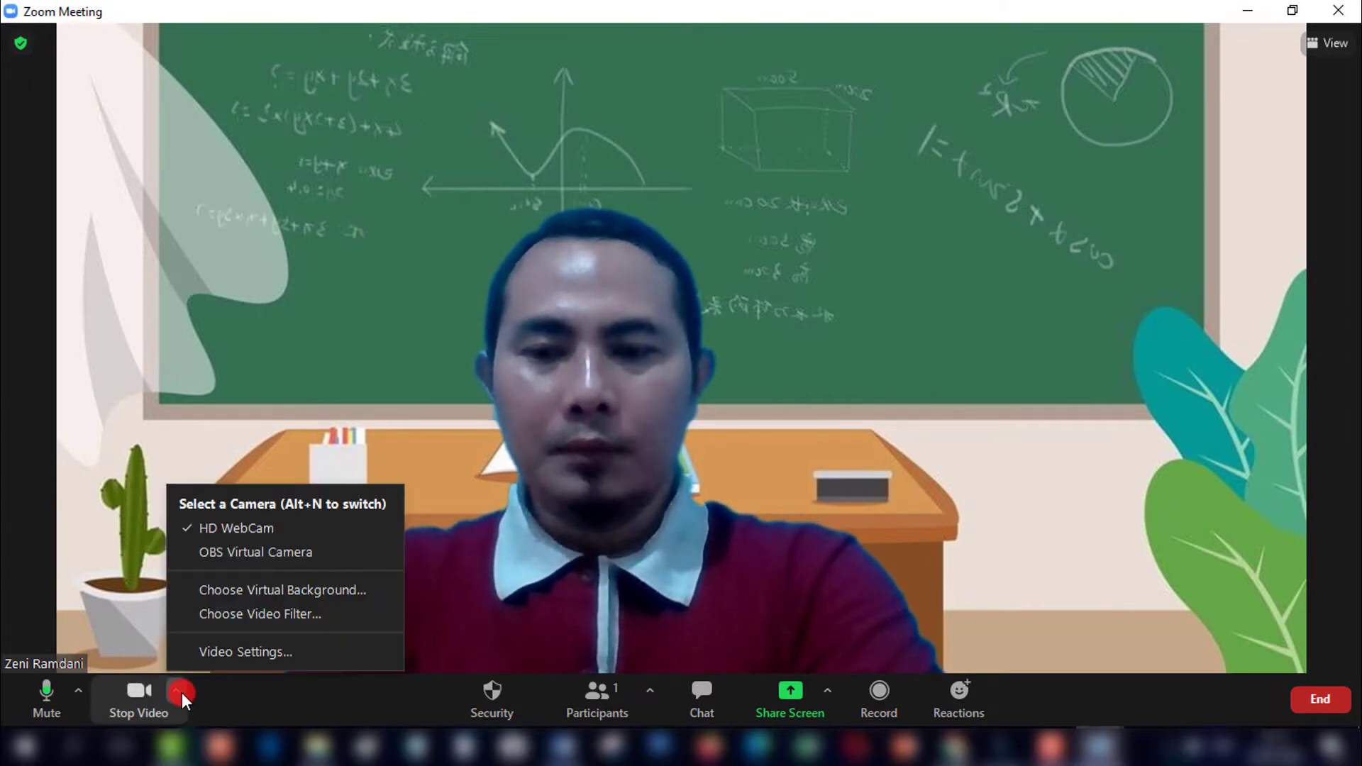
pyautogui.click(244, 585)
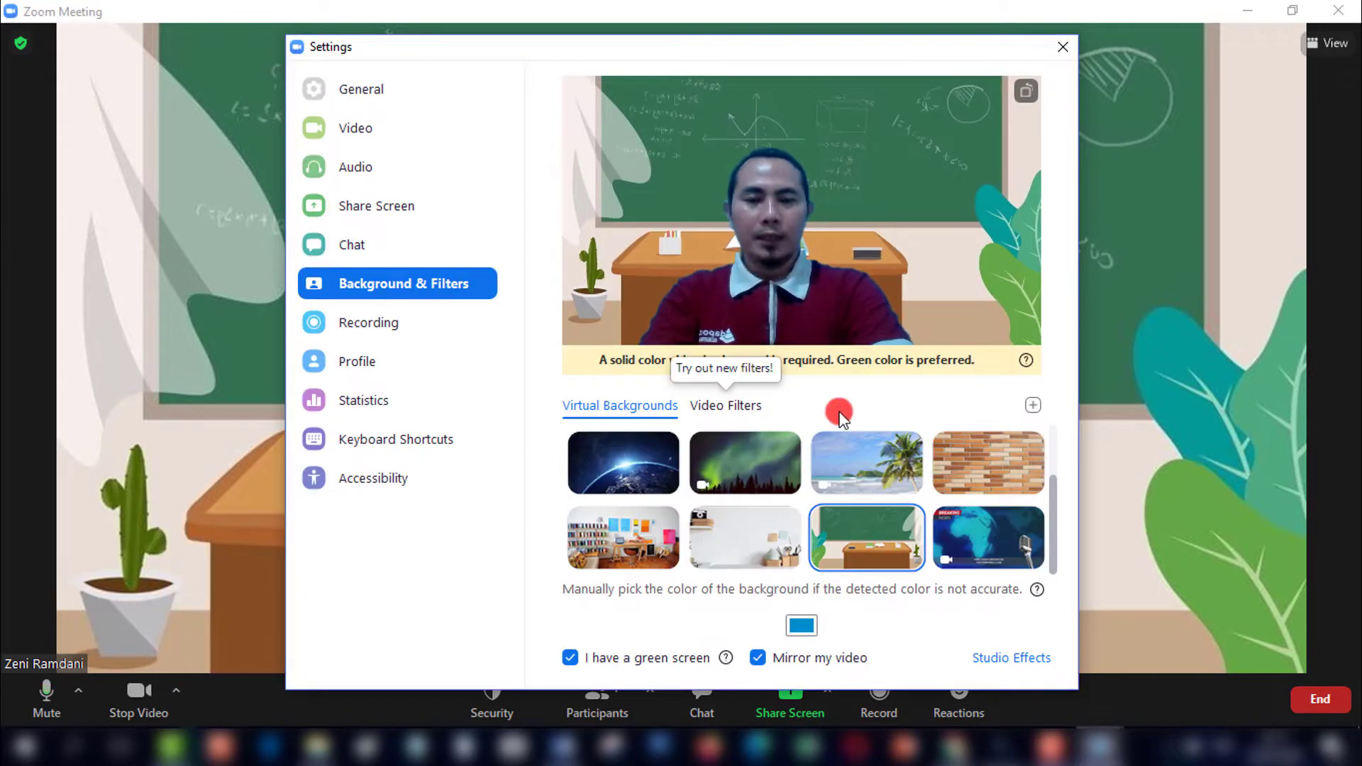
pyautogui.click(629, 538)
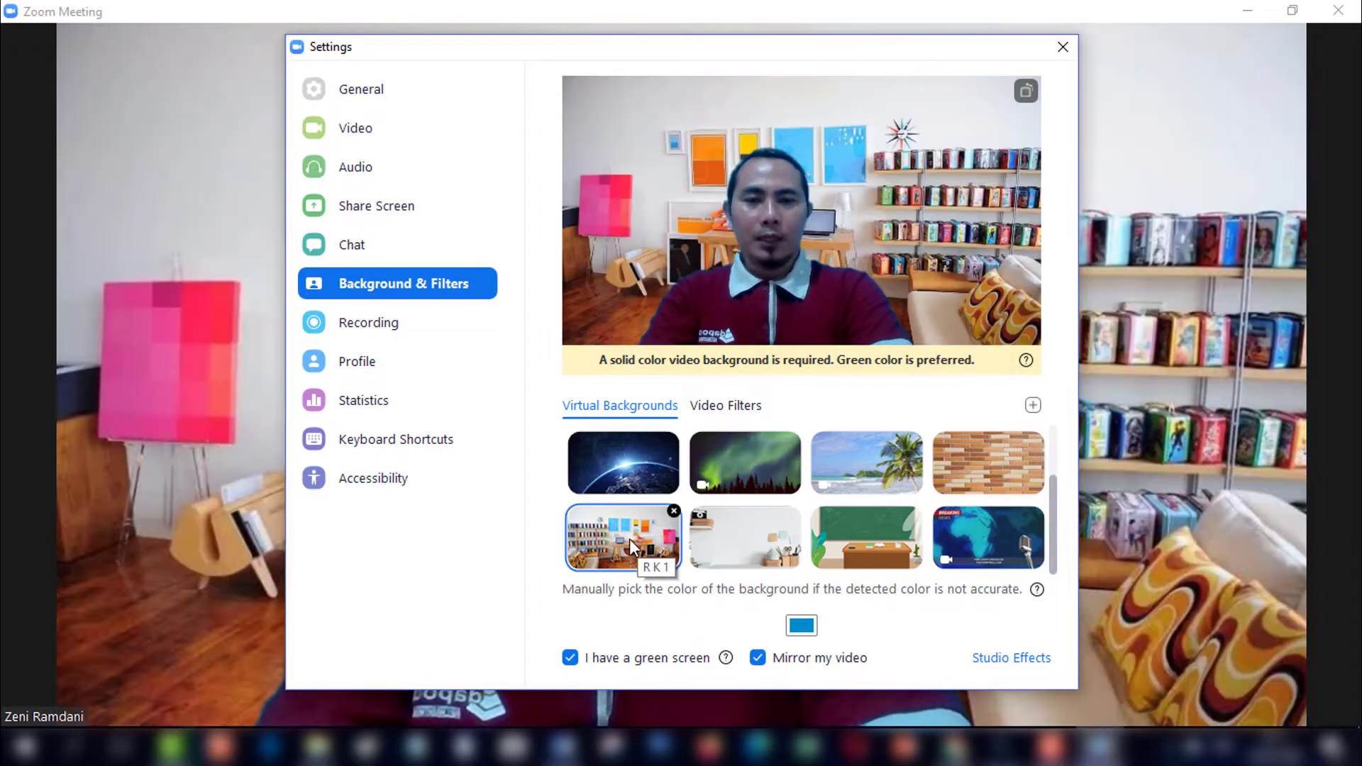
pyautogui.click(1063, 48)
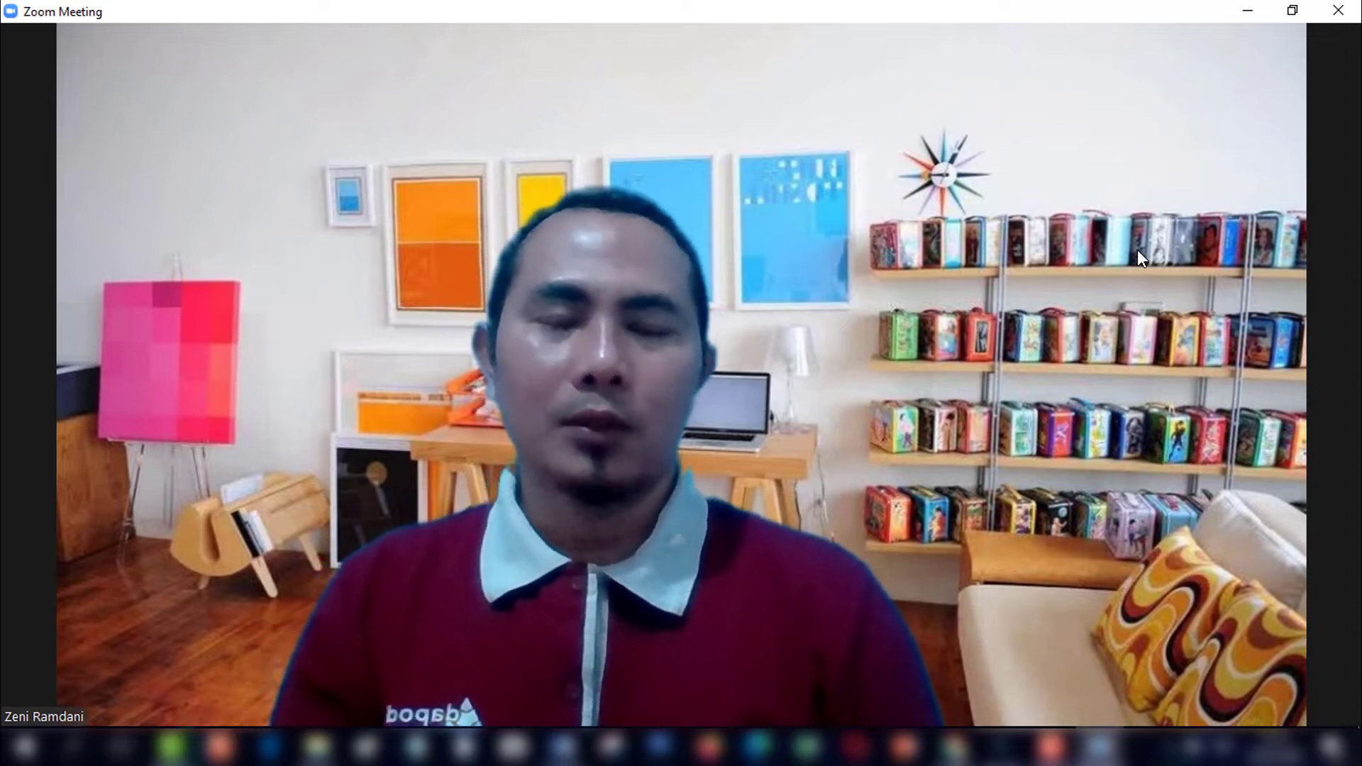
pyautogui.click(1138, 250)
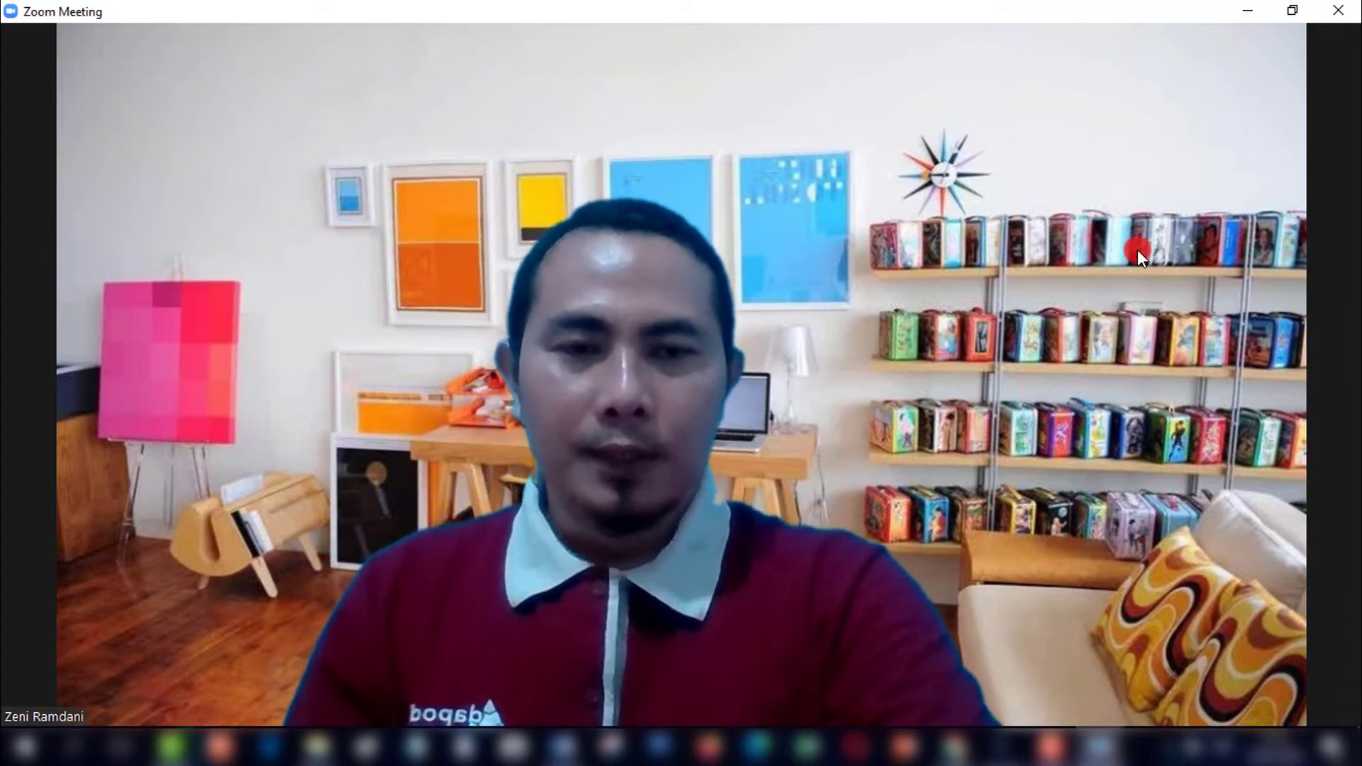
pyautogui.click(874, 343)
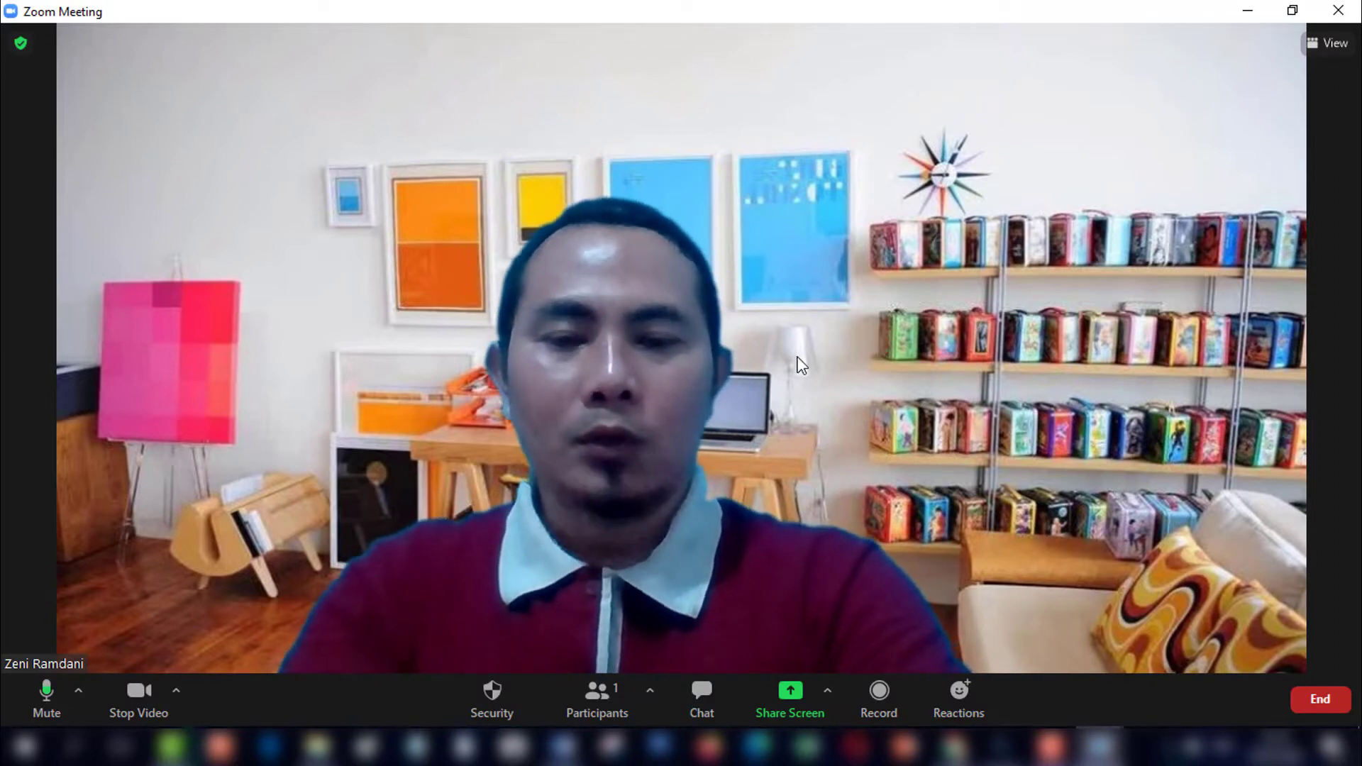
pyautogui.click(694, 384)
pyautogui.click(791, 451)
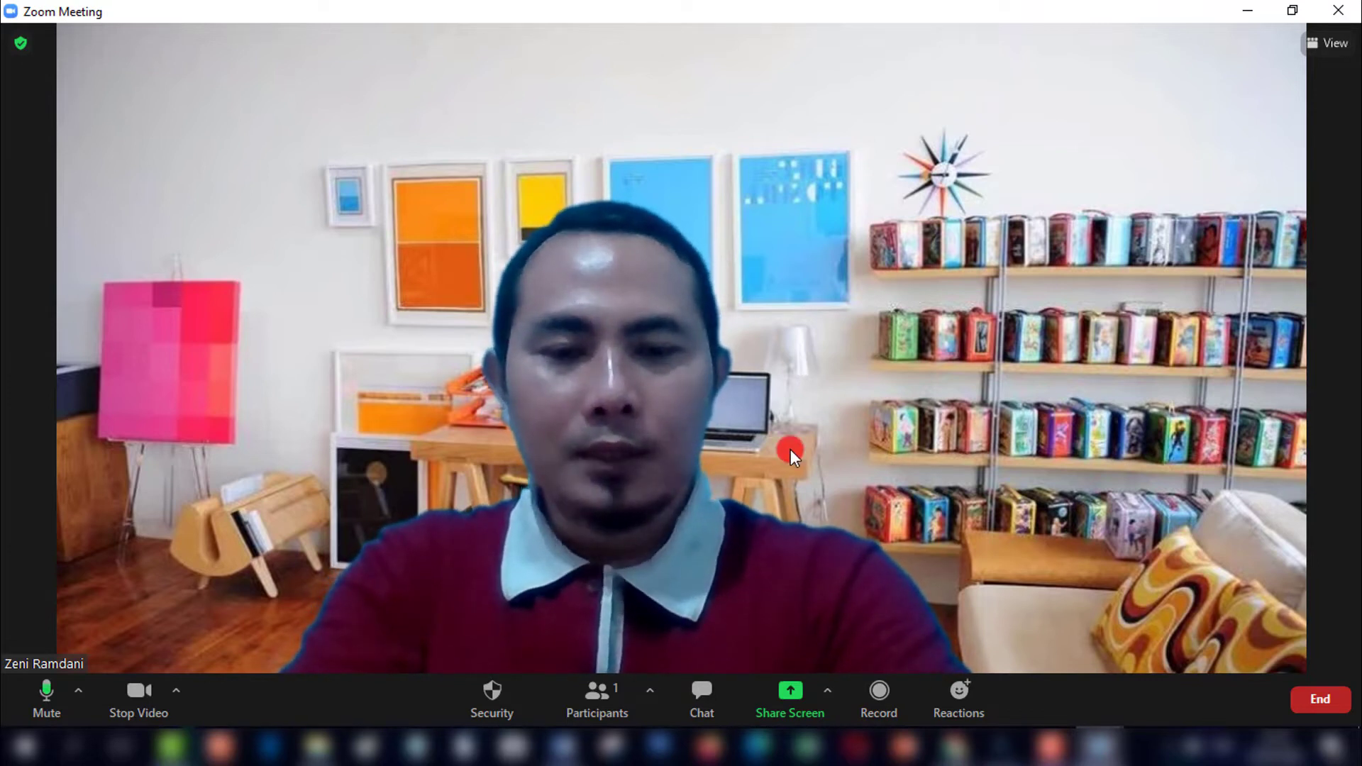
# - Switch to Chrome and search Google for "office background zoom meeting"
pyautogui.click(923, 633)
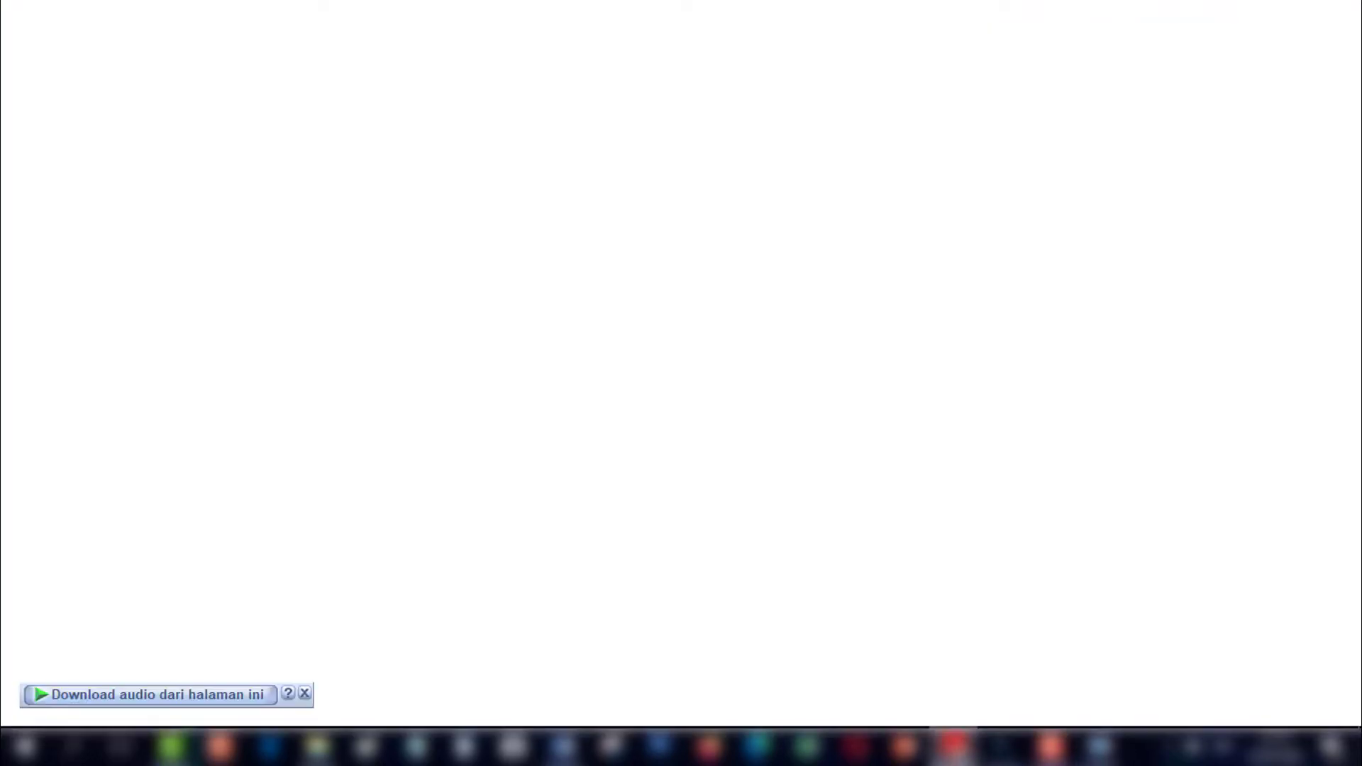
pyautogui.click(479, 277)
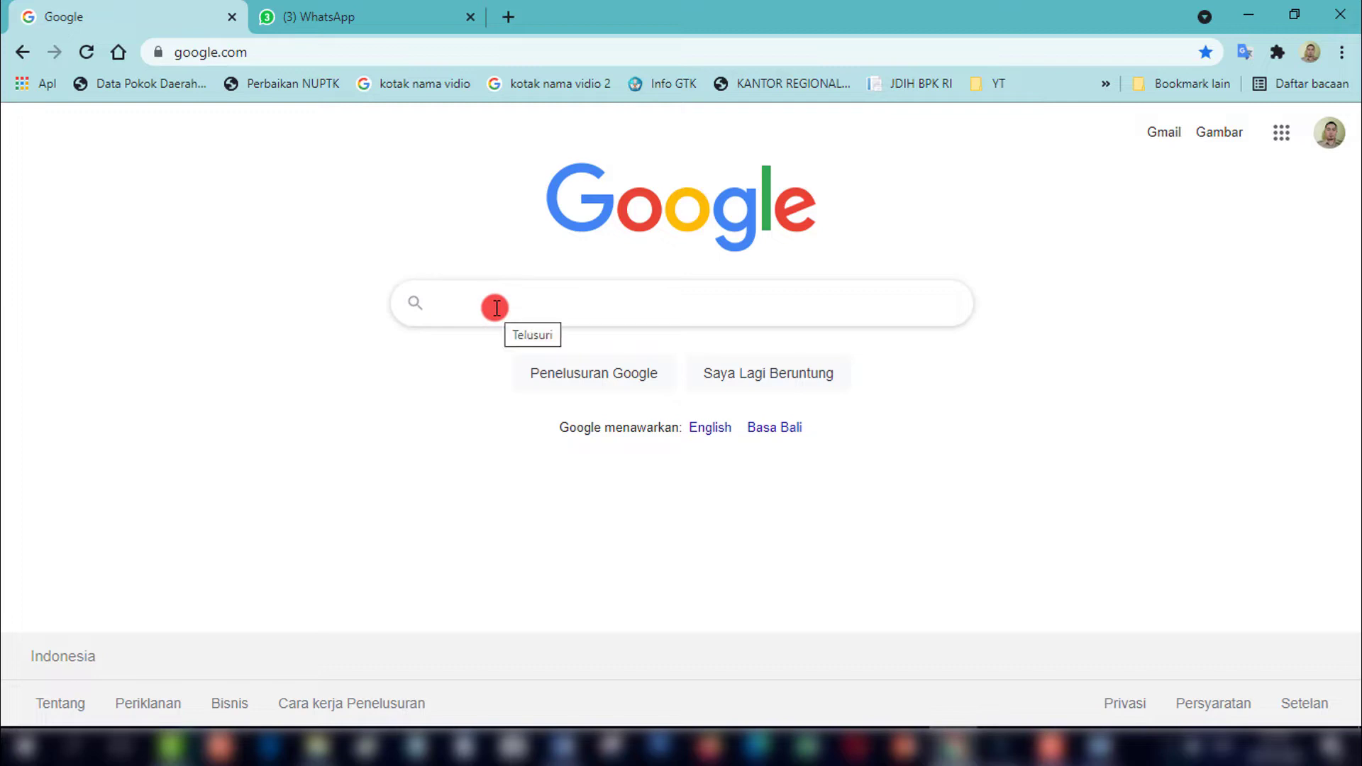
pyautogui.write('offi')
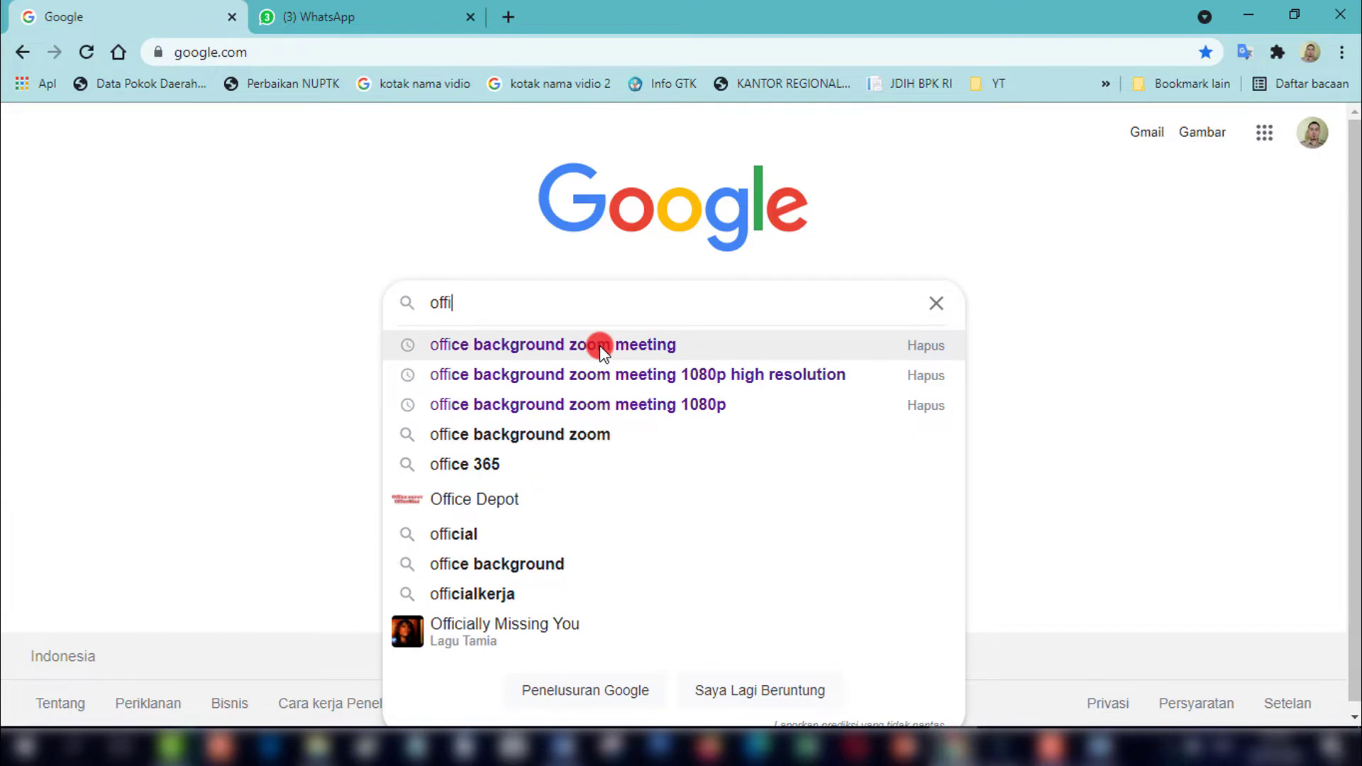
pyautogui.click(602, 348)
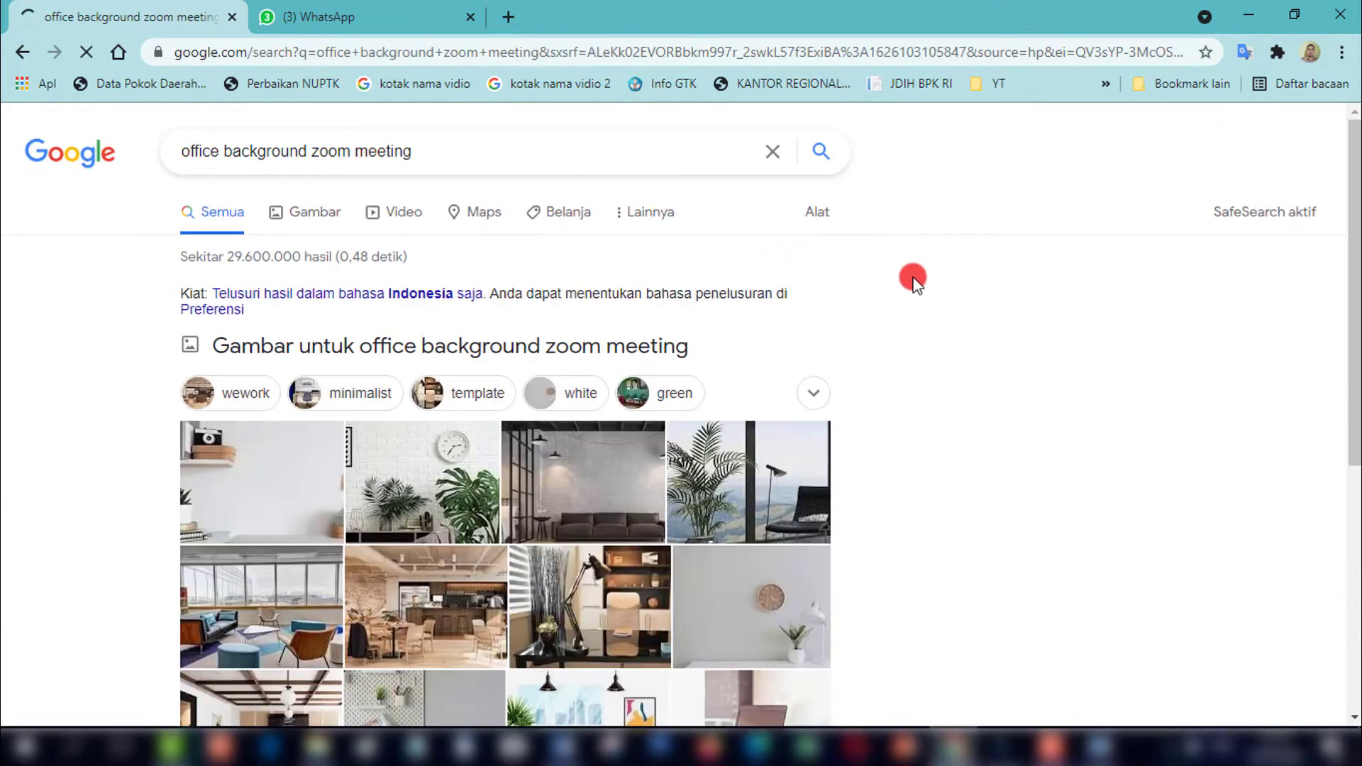
# - Show the image results for the office background search and browse them
pyautogui.moveTo(1355, 223); pyautogui.dragTo(1355, 236)
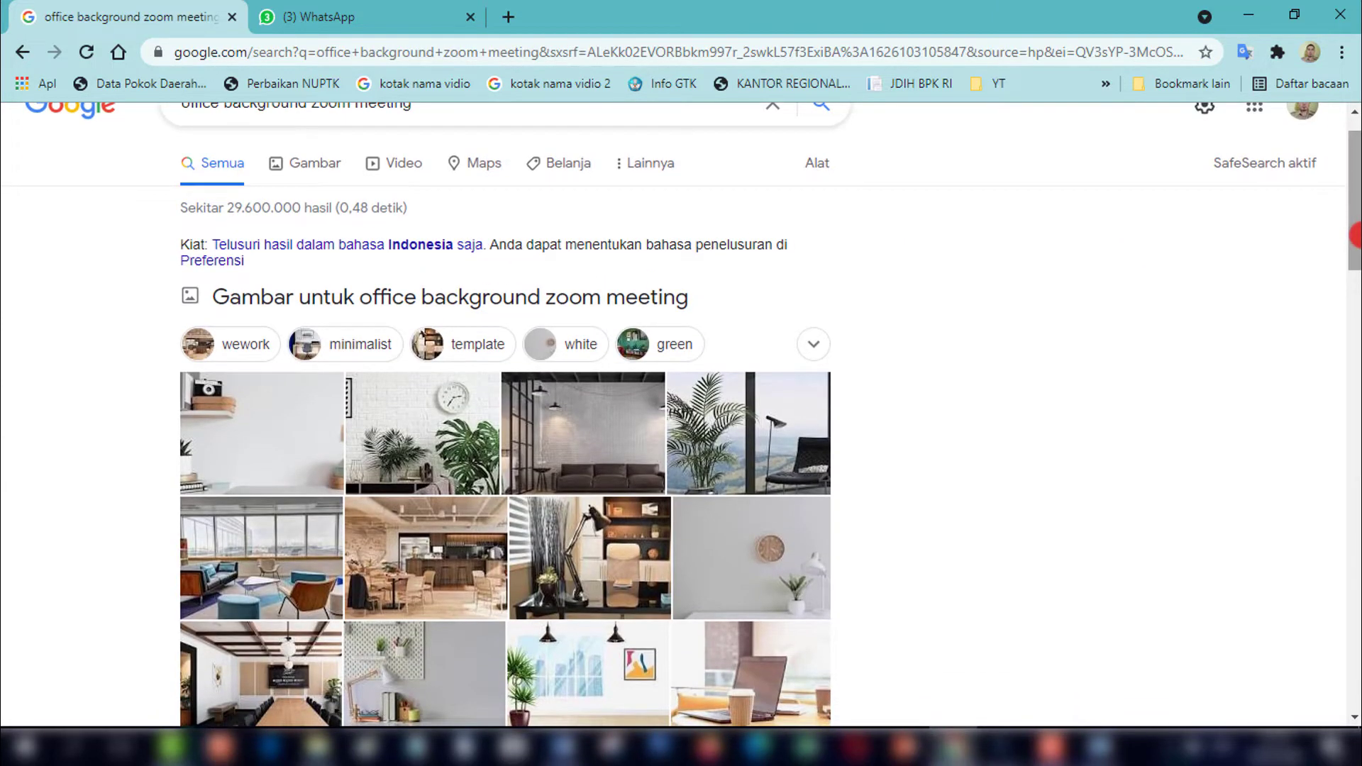
pyautogui.click(323, 170)
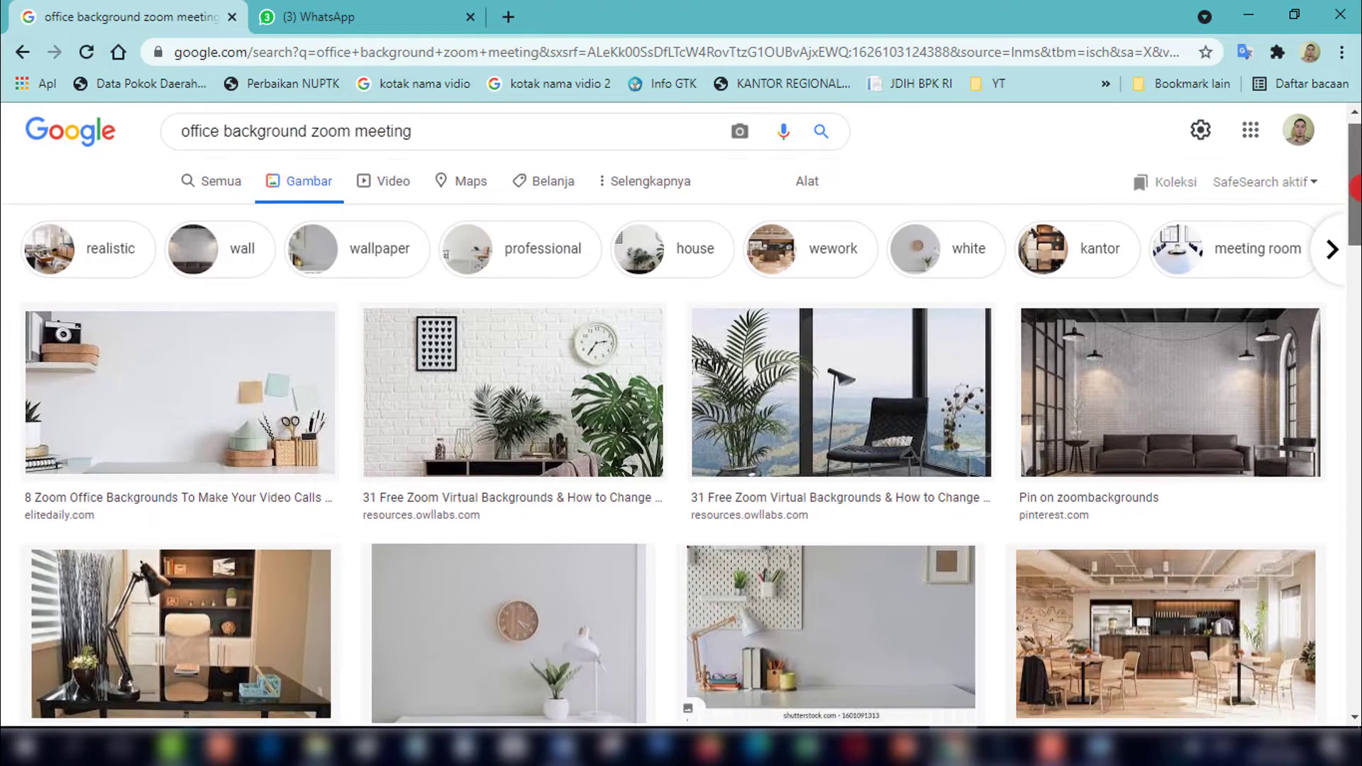
pyautogui.moveTo(1355, 178); pyautogui.dragTo(1355, 191)
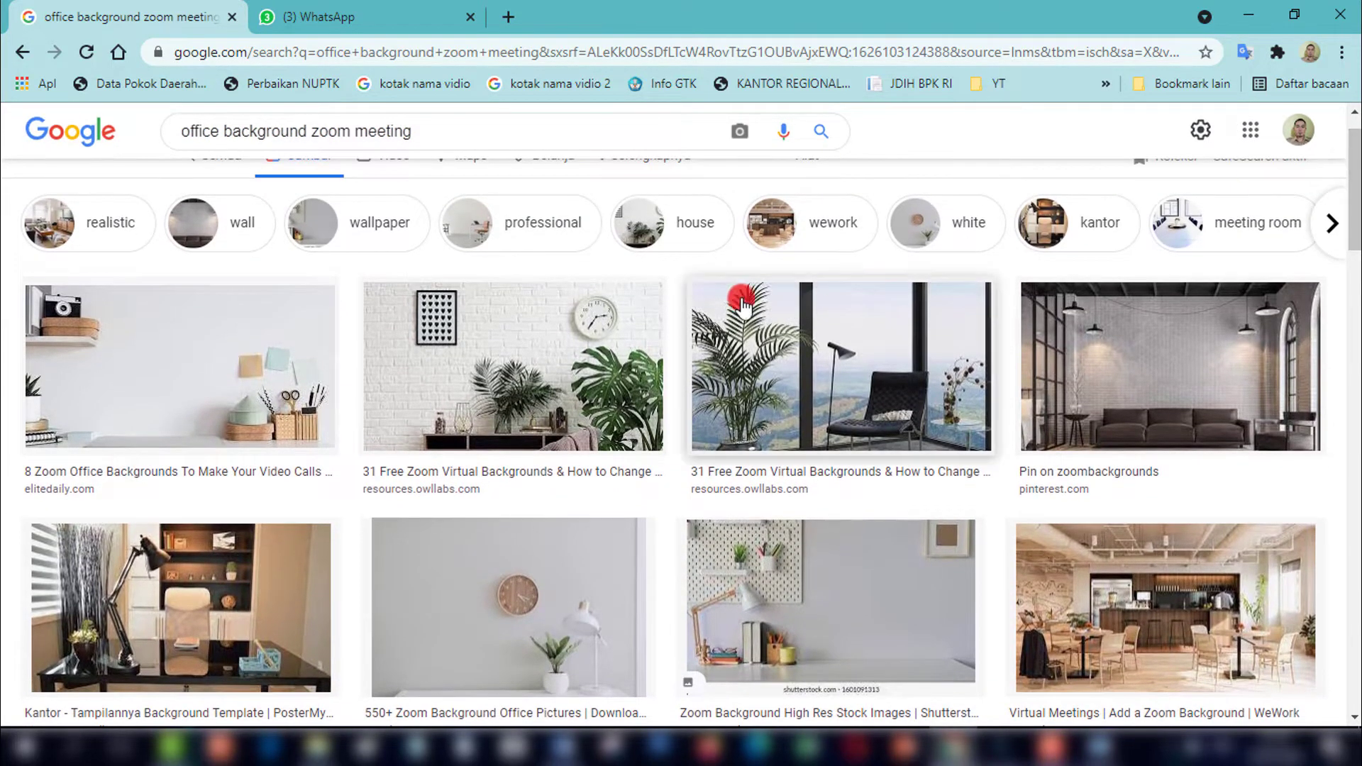
# - Open the first image result, "8 Zoom Office Backgrounds To Make Your Video Calls", in a new browser tab
pyautogui.click(183, 366)
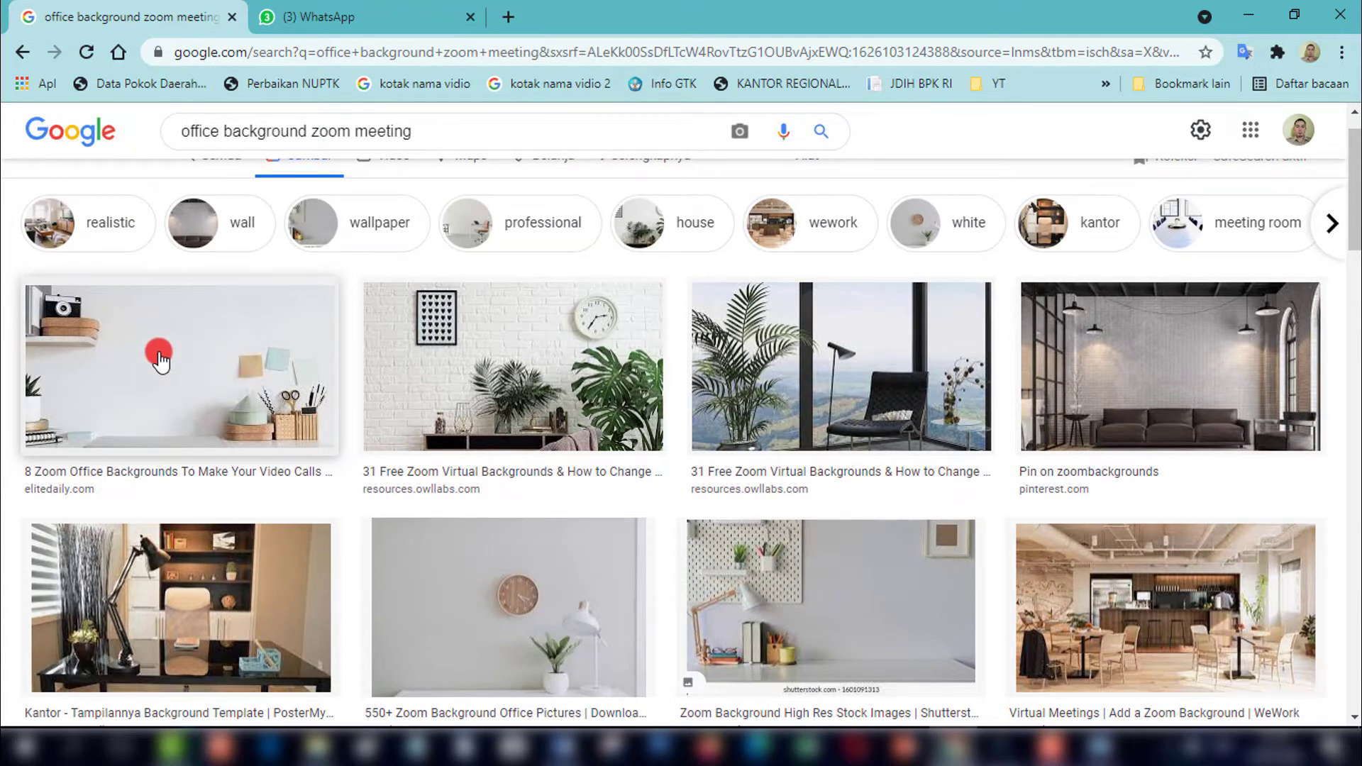
pyautogui.rightClick(160, 358)
pyautogui.click(223, 357)
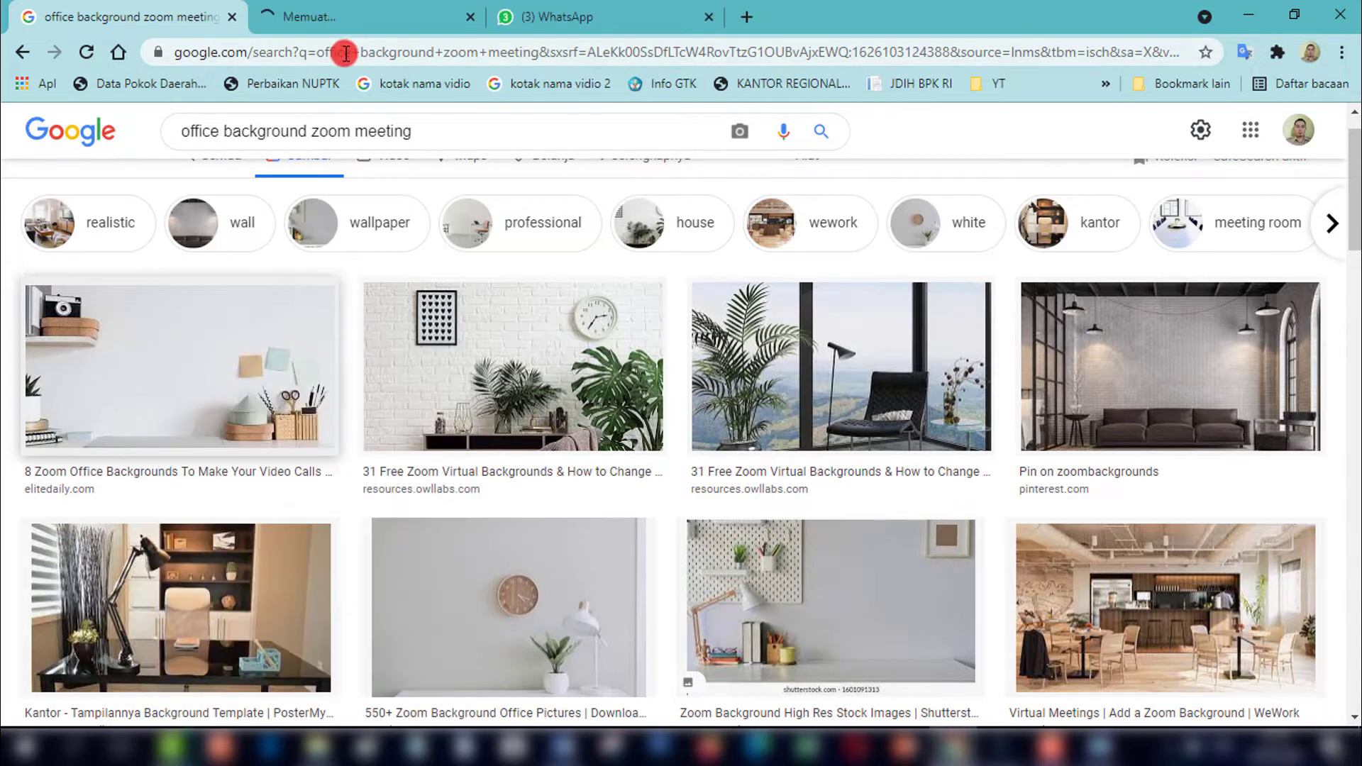
# - Save the full-size "8 Zoom Office Backgrounds" image as a JPEG named 1 in the Background folder
pyautogui.click(351, 18)
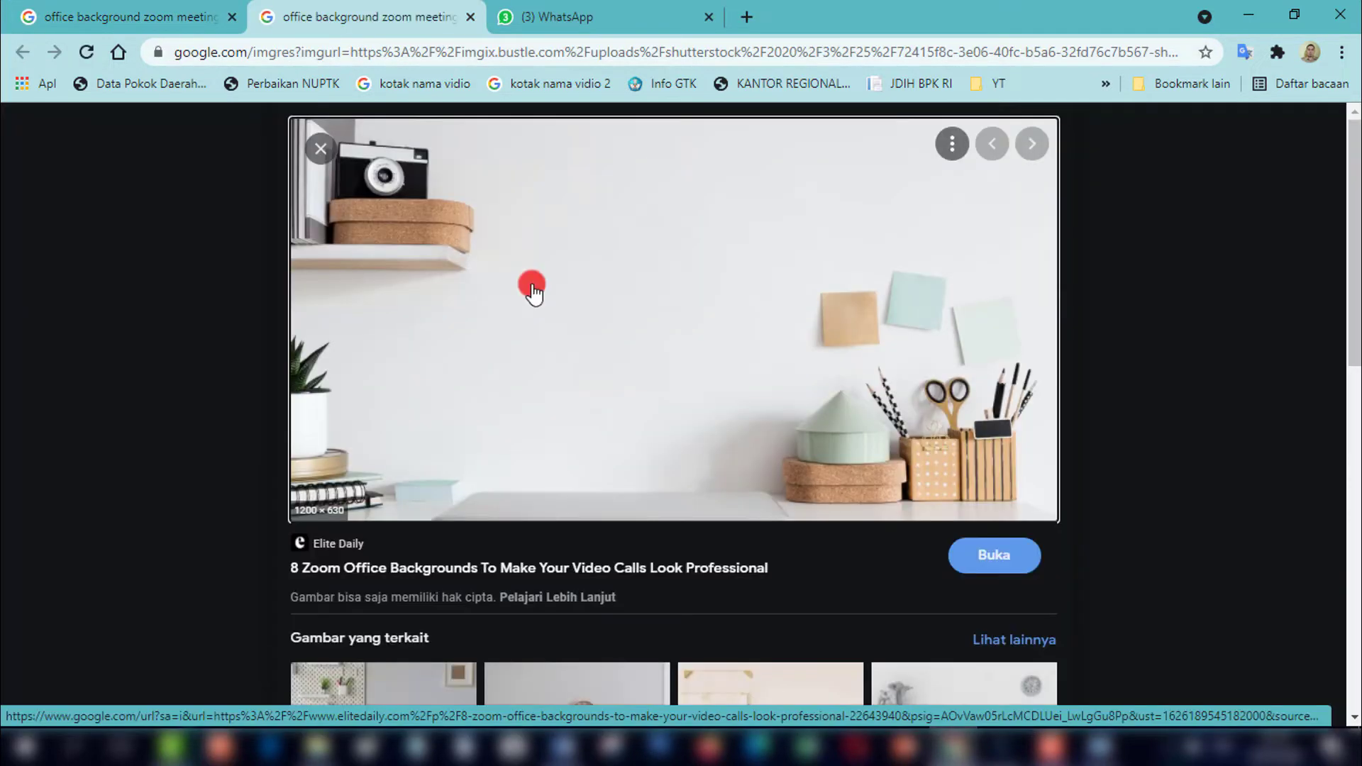
pyautogui.rightClick(500, 250)
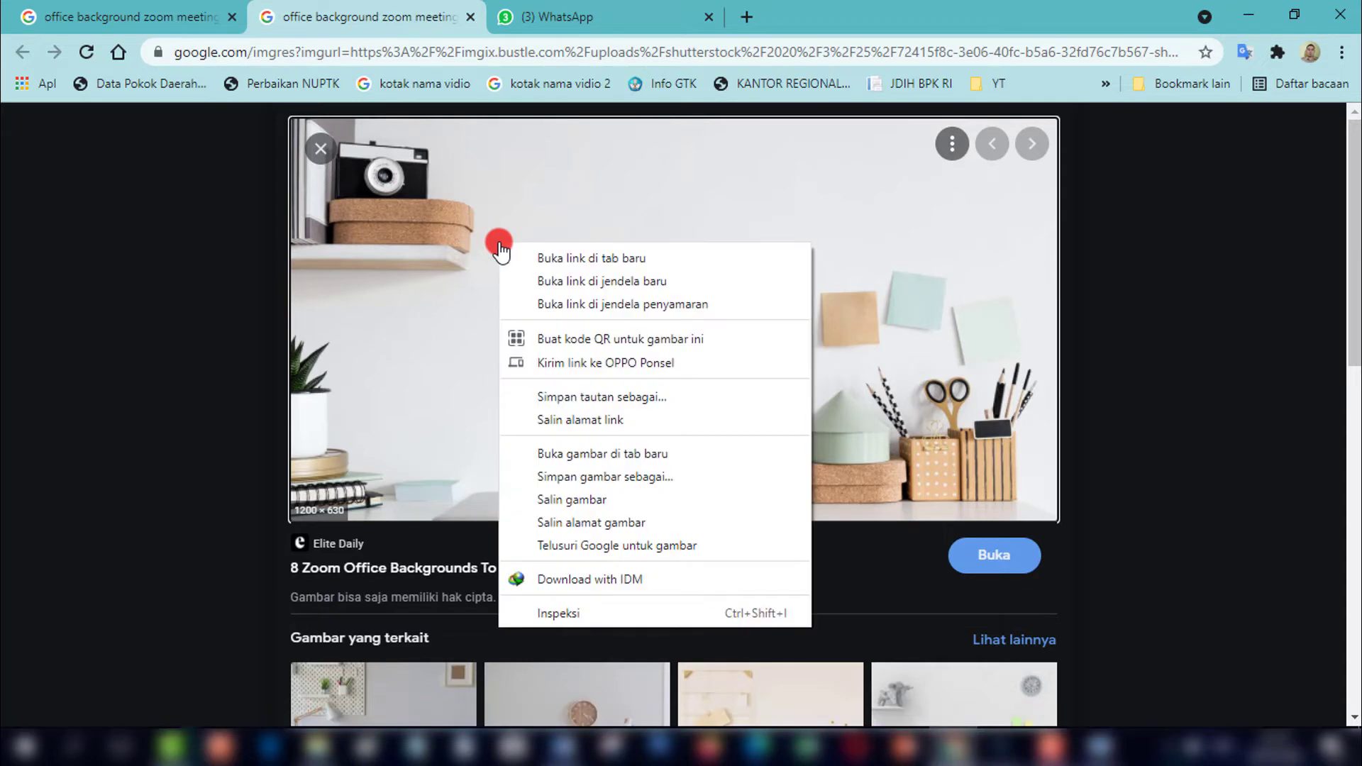
pyautogui.click(605, 476)
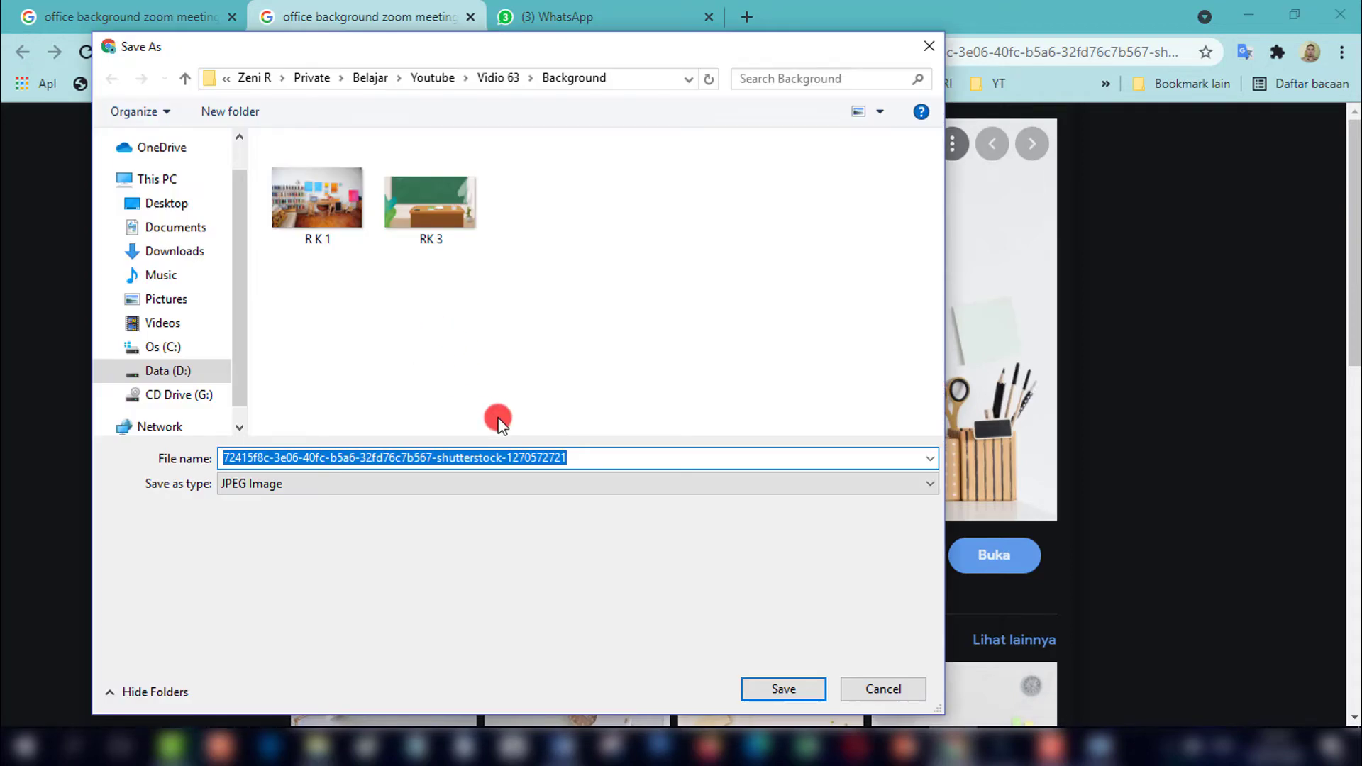
pyautogui.write('1')
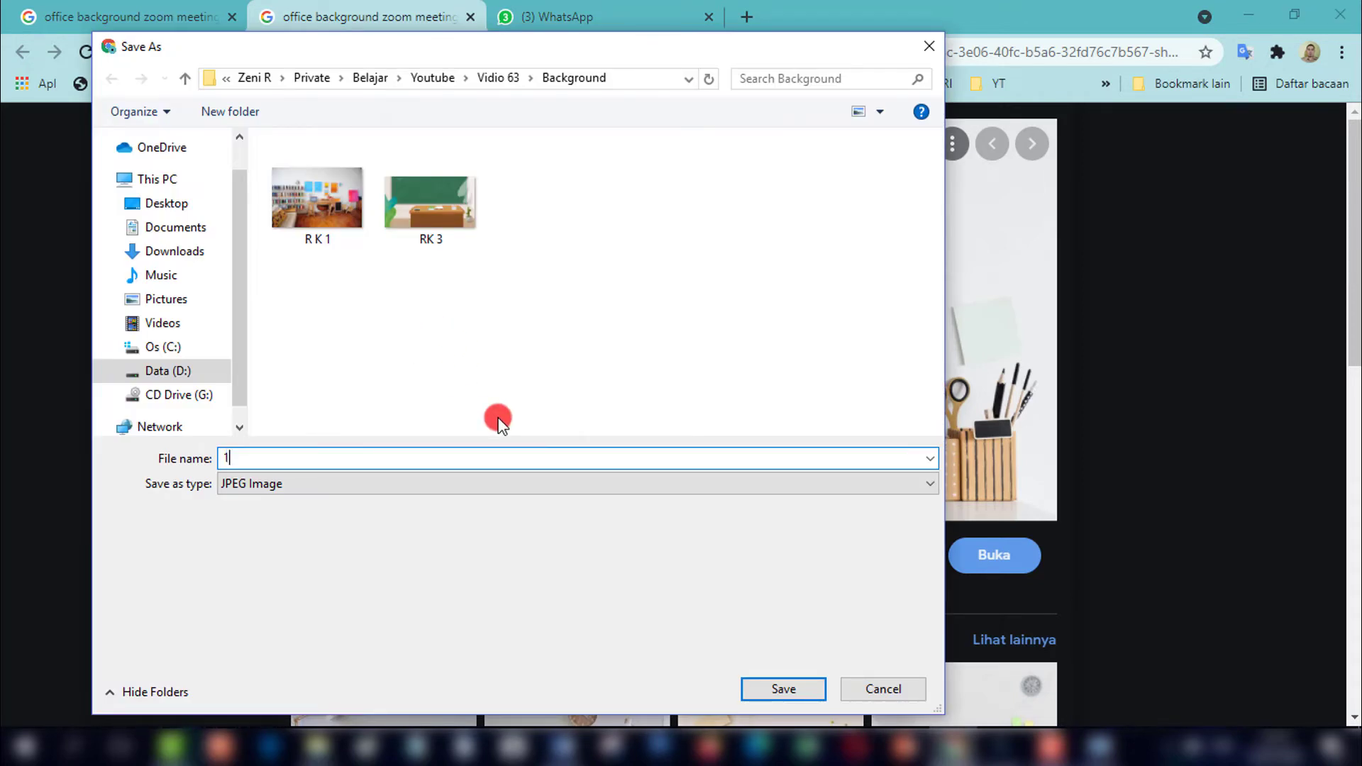
pyautogui.click(815, 687)
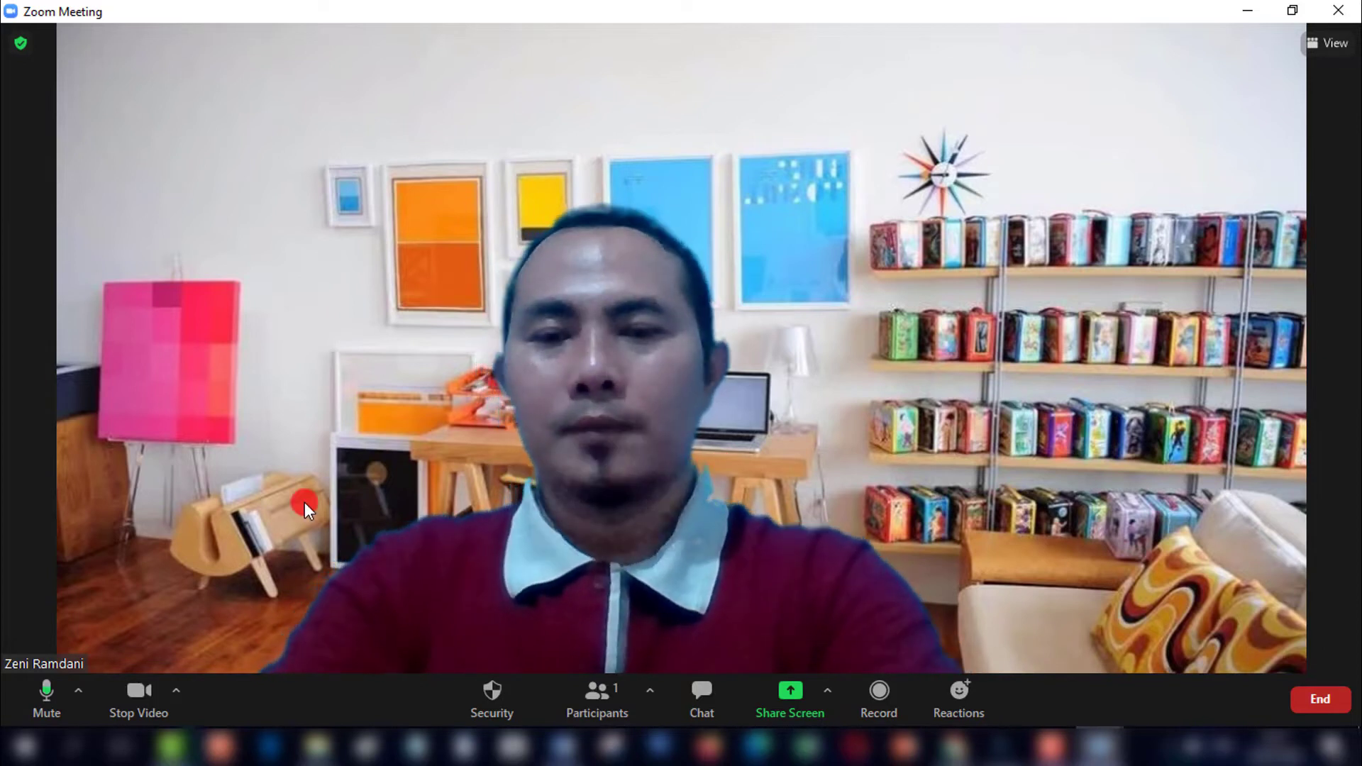
# - In the Zoom meeting, add the image 1 from the Background folder as the virtual background and close the settings
pyautogui.click(177, 692)
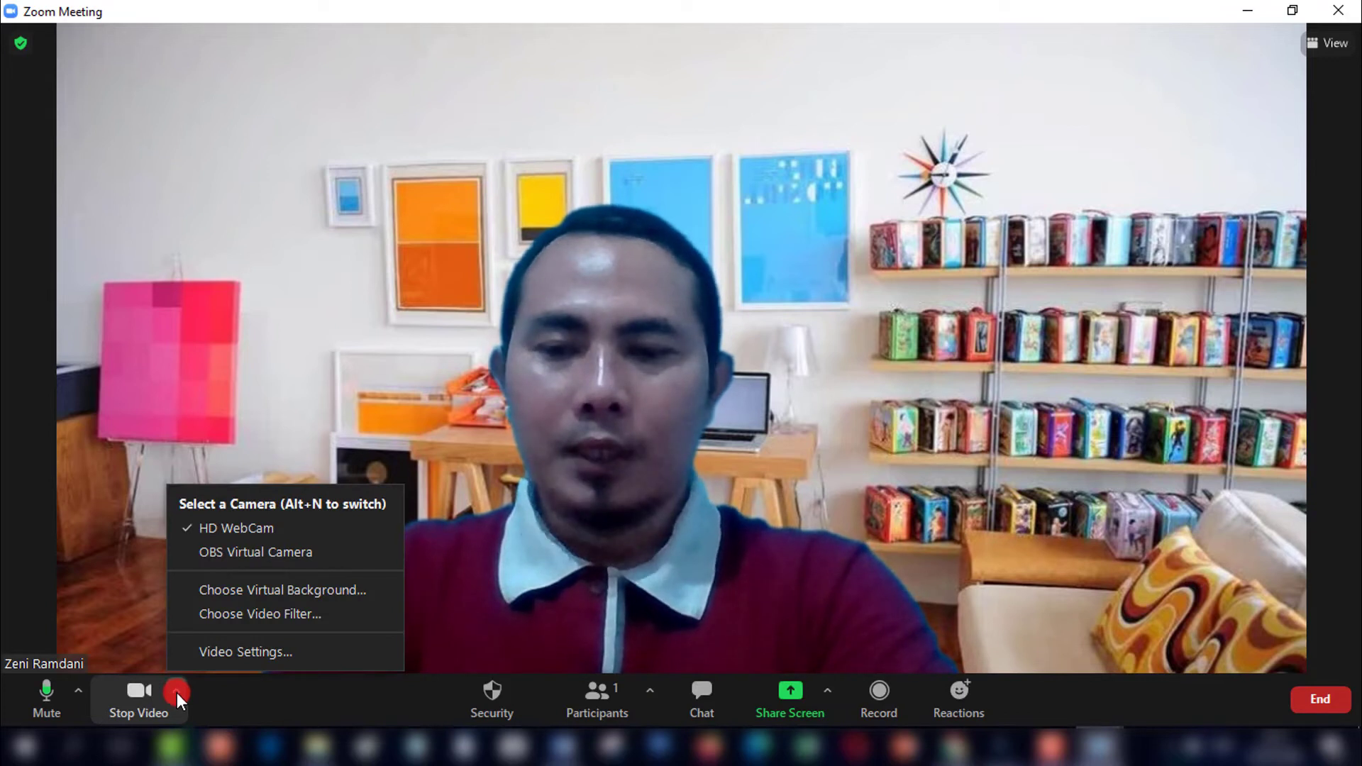
pyautogui.click(233, 590)
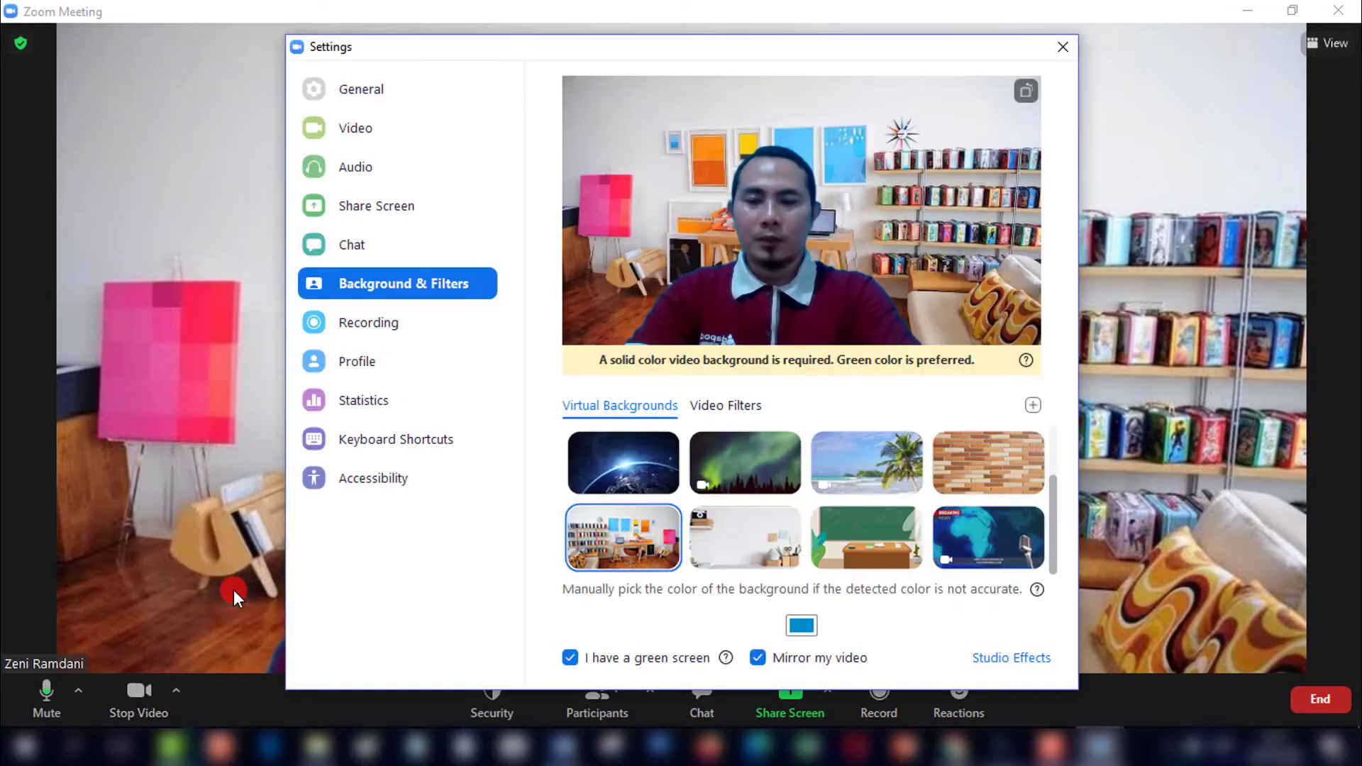
pyautogui.click(1032, 406)
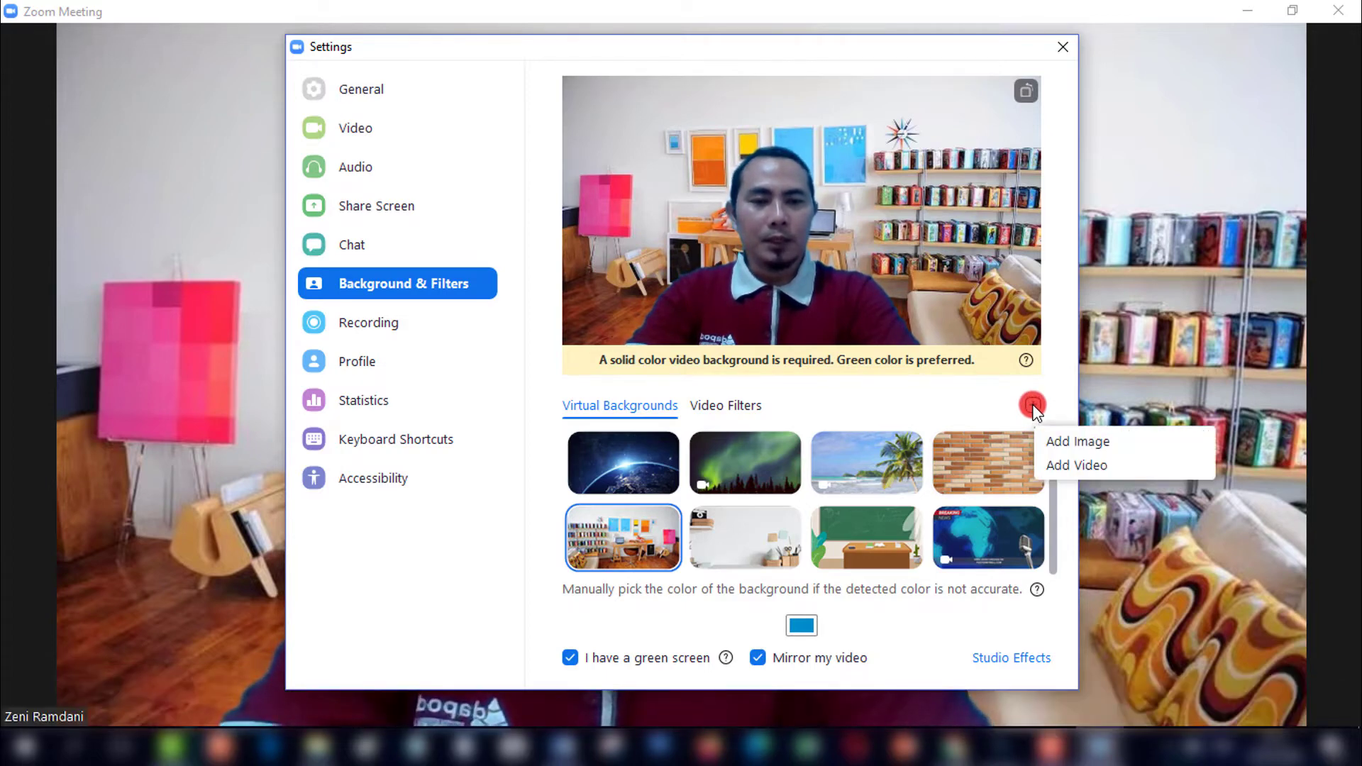
pyautogui.click(1058, 439)
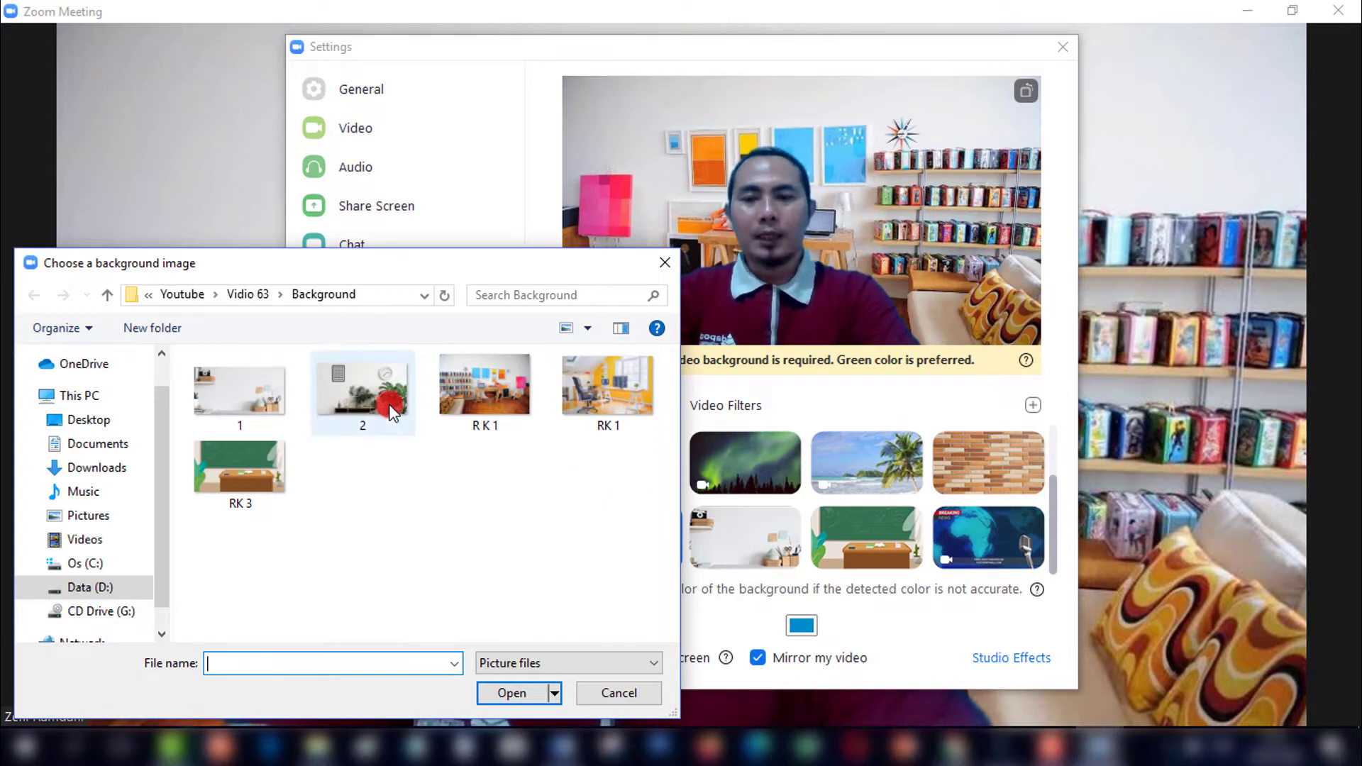
pyautogui.click(230, 402)
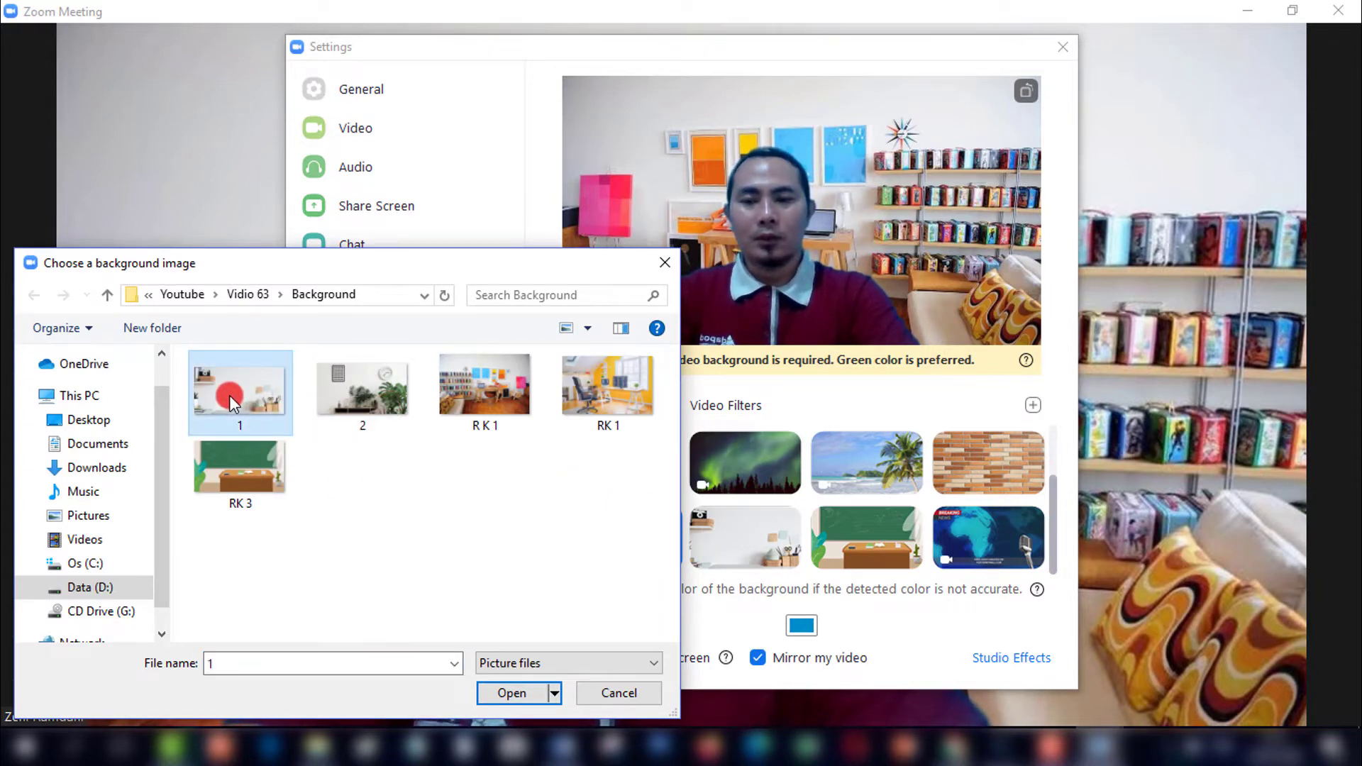
pyautogui.click(509, 692)
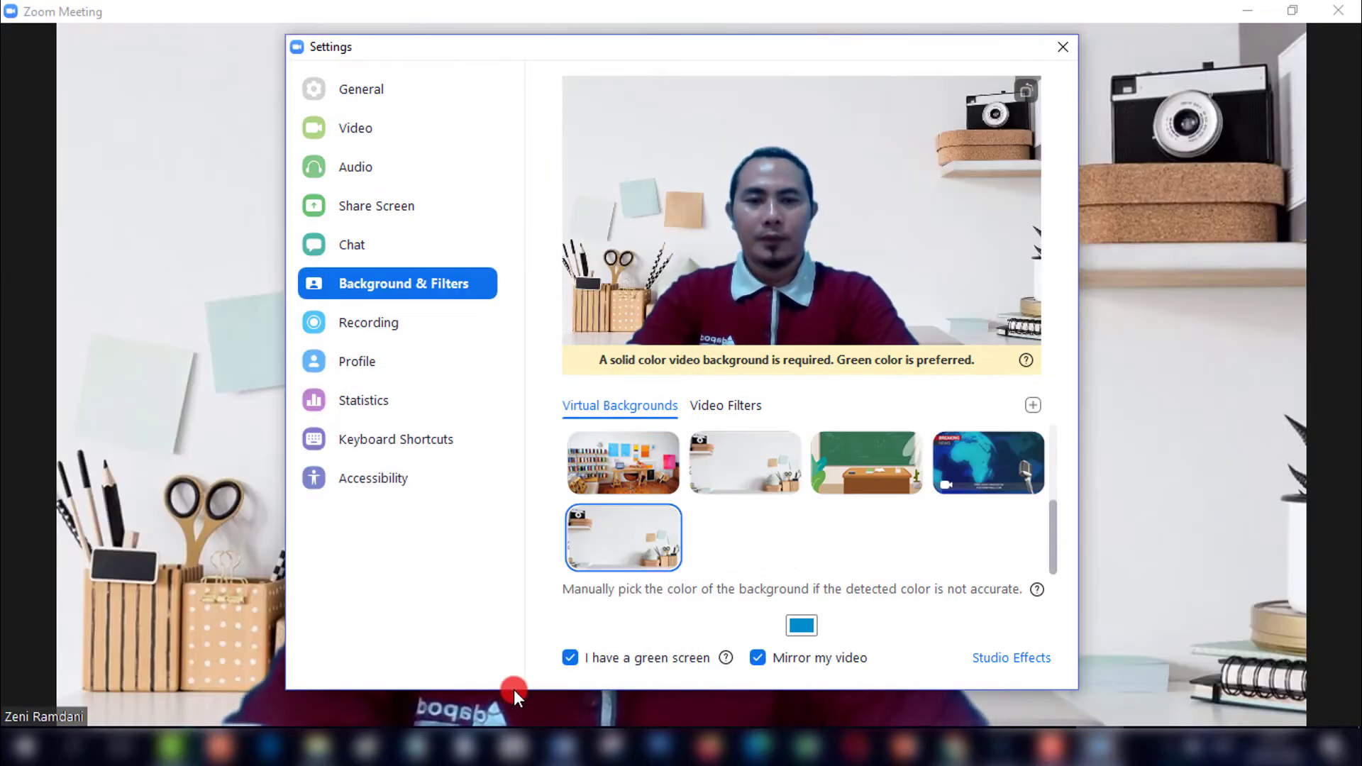
pyautogui.click(1064, 45)
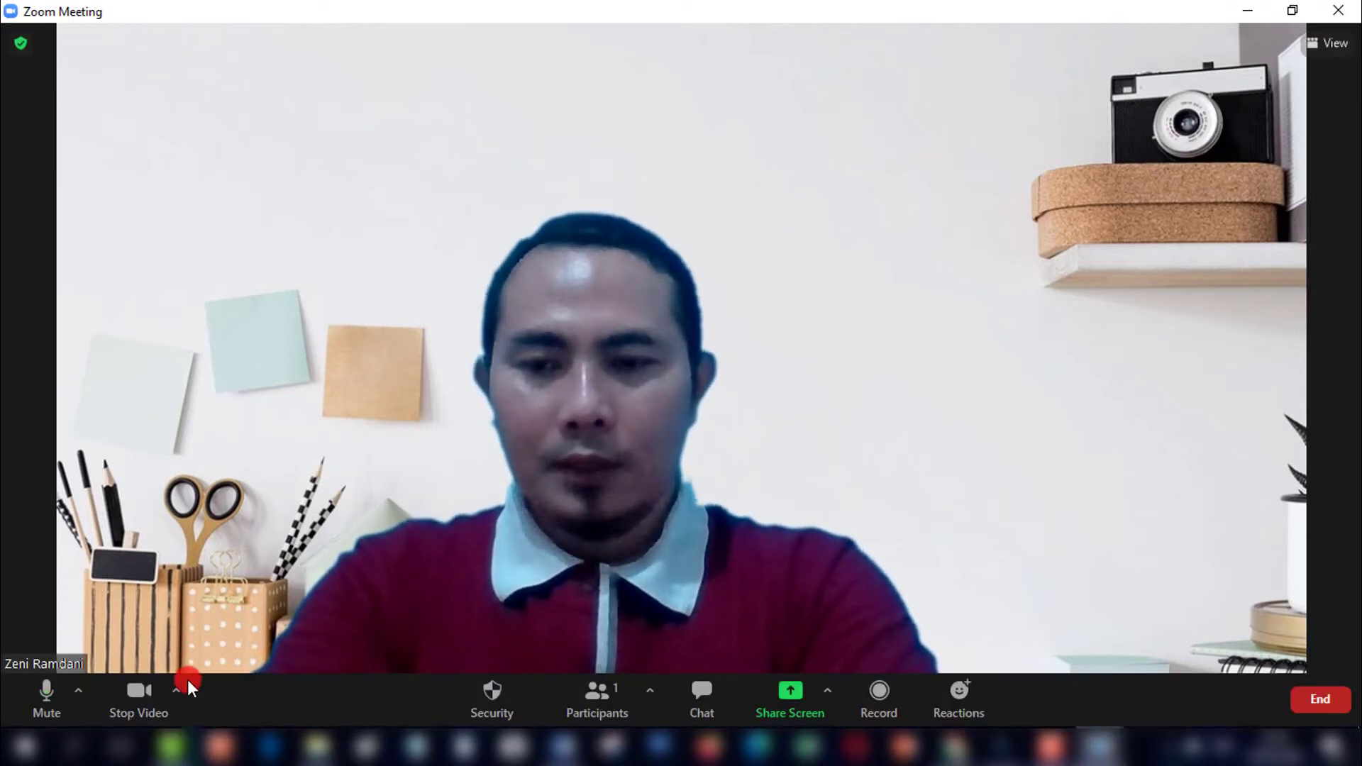
# - Switch the meeting's virtual background to the blue Breaking News video and close the settings
pyautogui.click(177, 689)
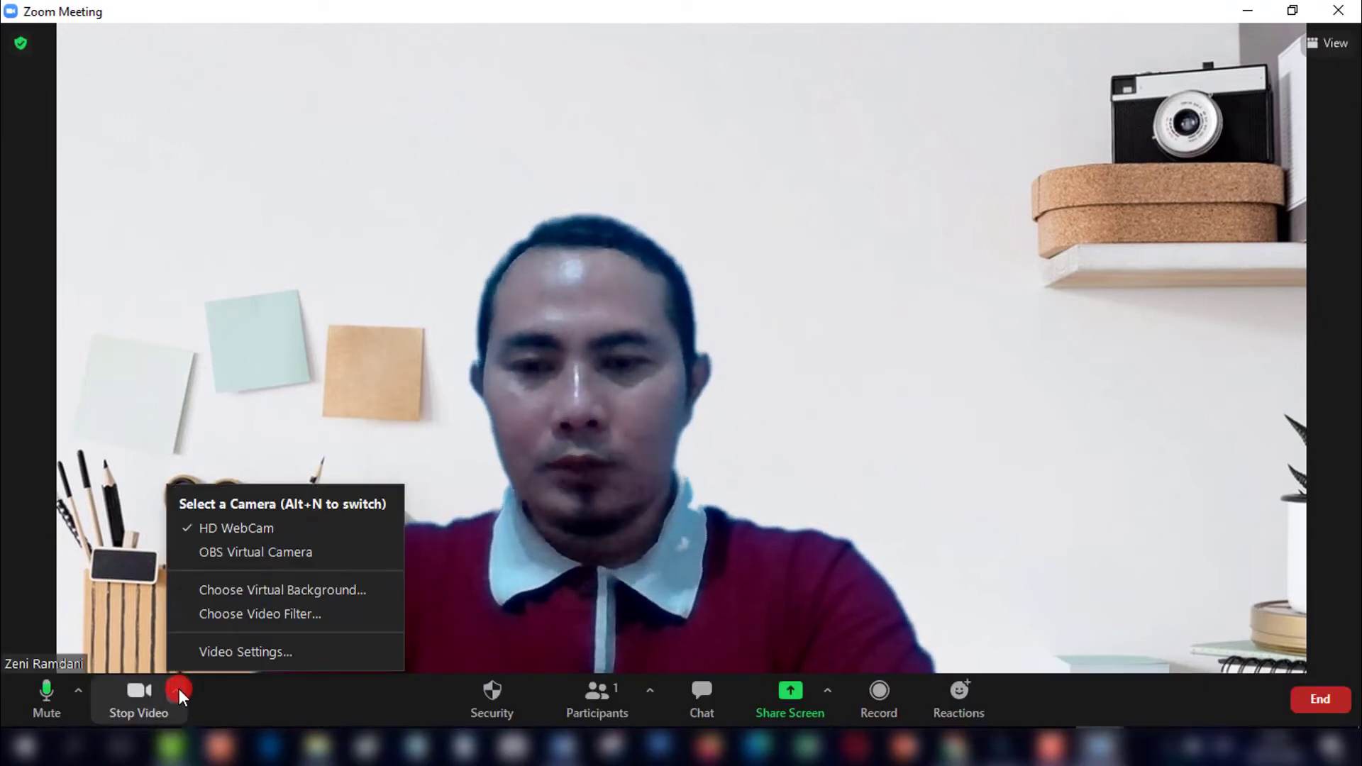
pyautogui.click(262, 596)
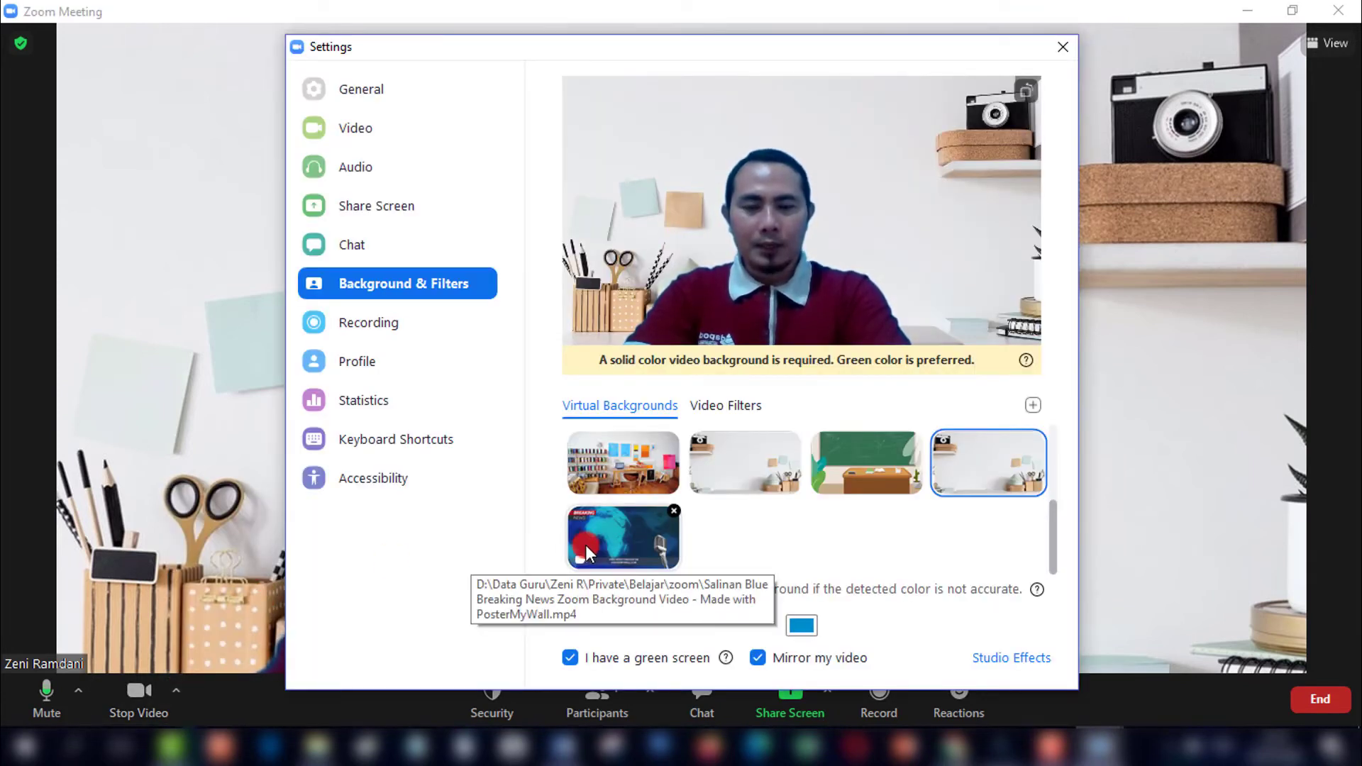
pyautogui.click(622, 530)
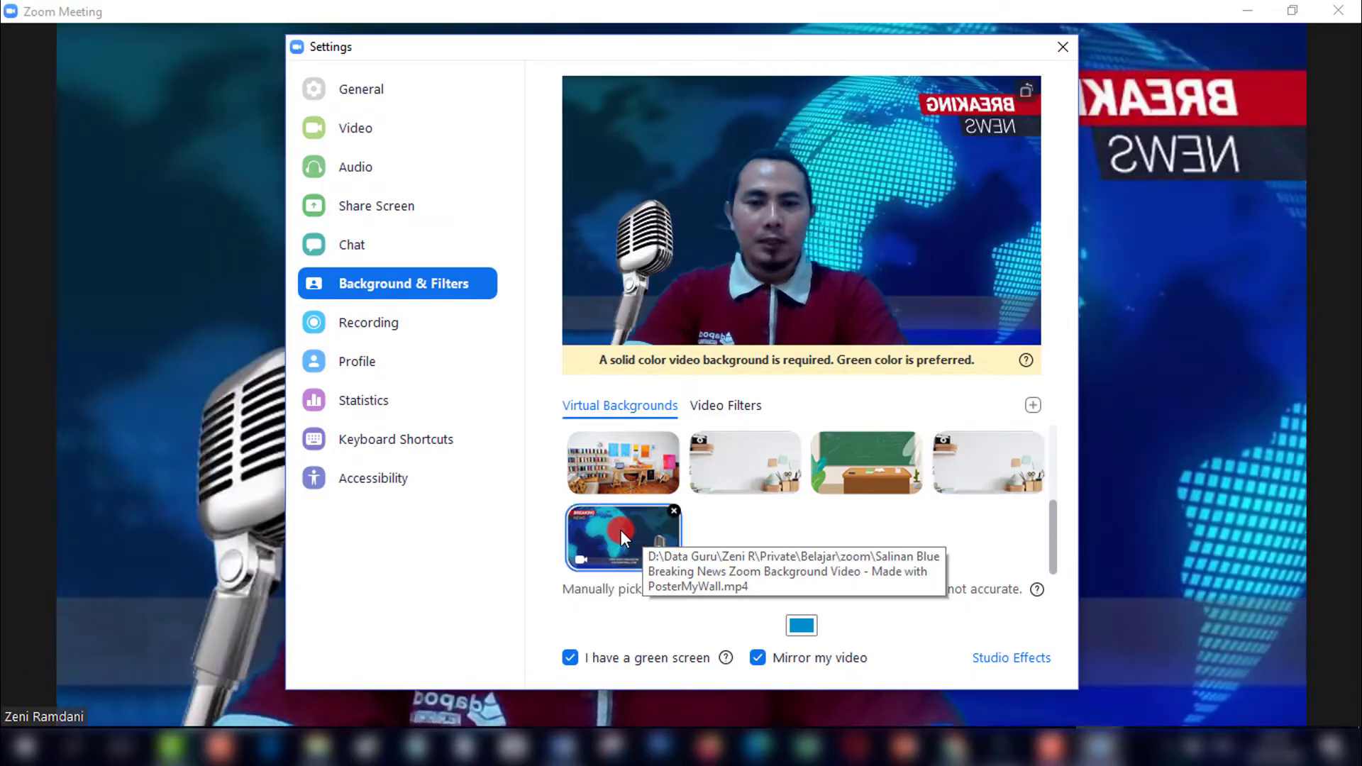
pyautogui.click(1062, 54)
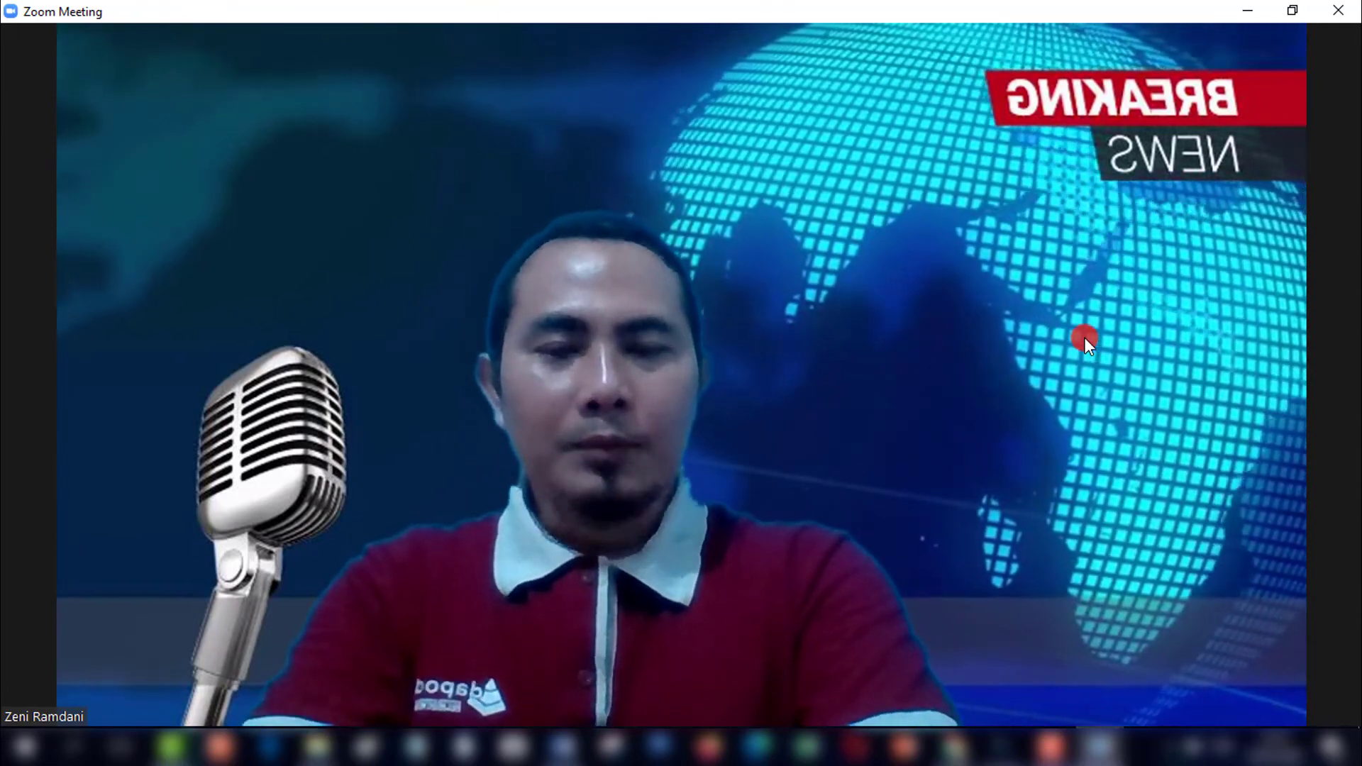
pyautogui.moveTo(1009, 219)
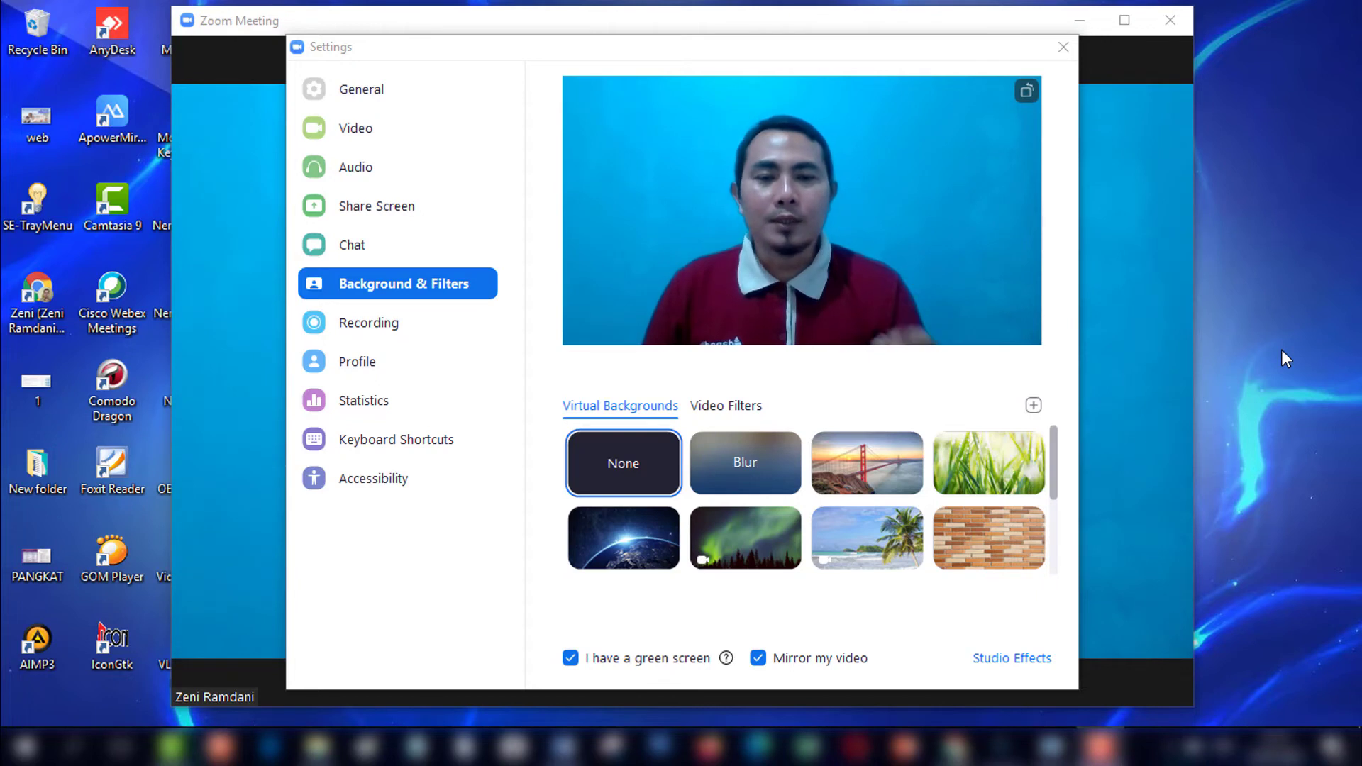
# - Try the San Francisco virtual background, switch to the Northern Lights video background and close the settings
pyautogui.click(1281, 349)
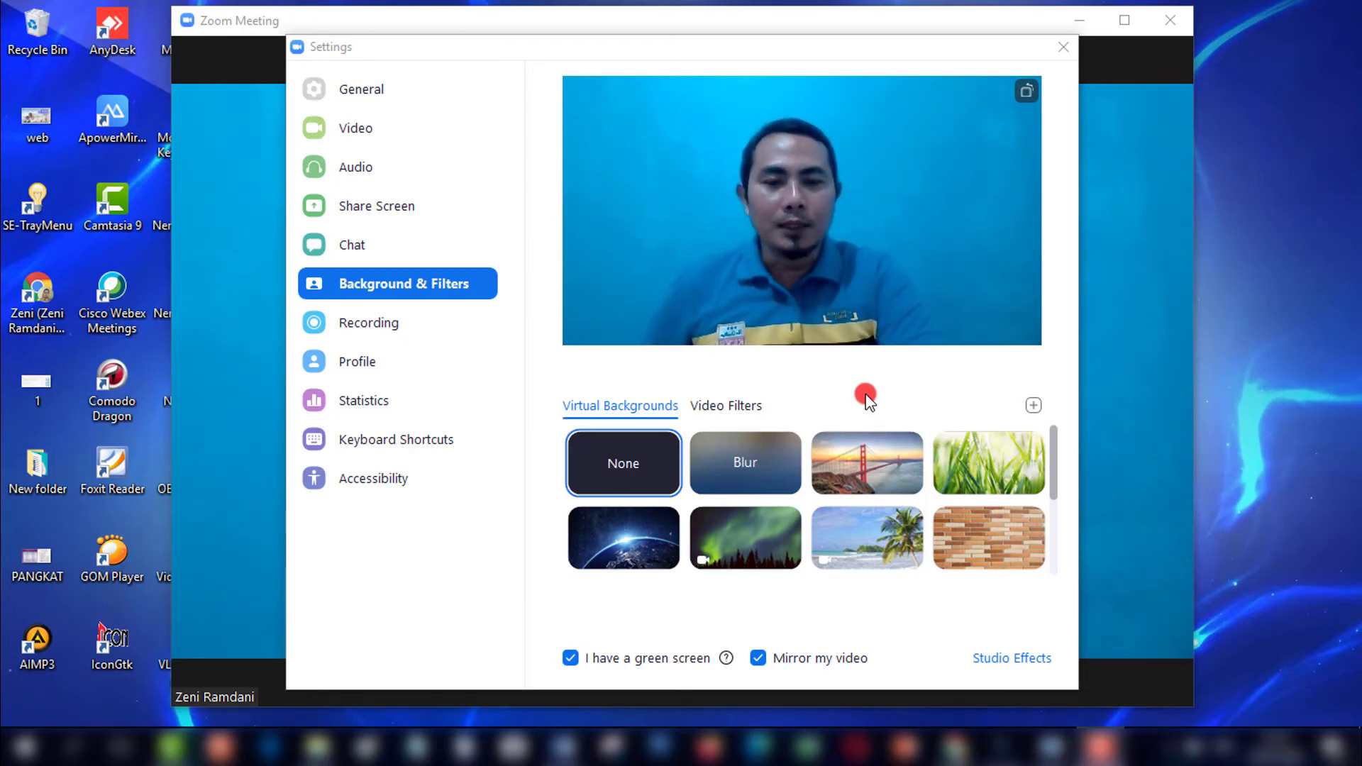
pyautogui.moveTo(859, 461)
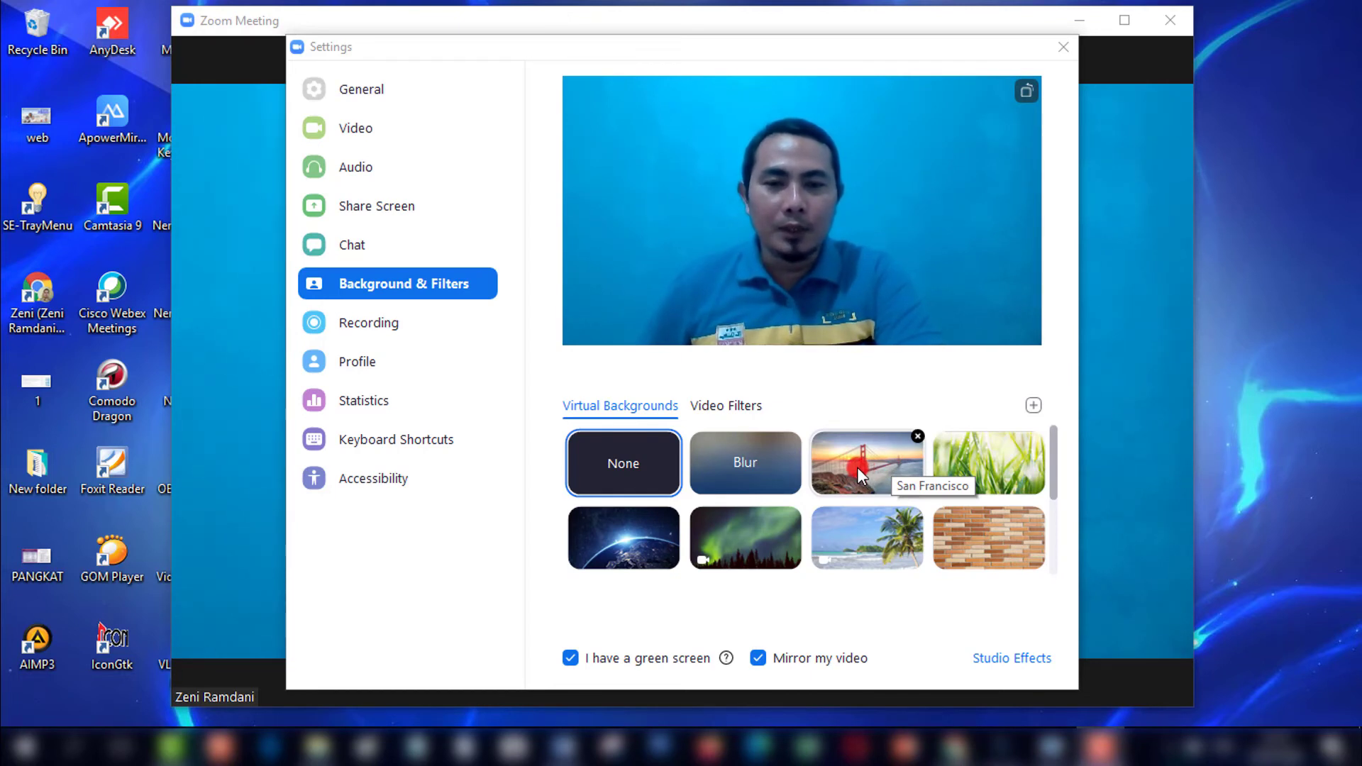
pyautogui.click(857, 467)
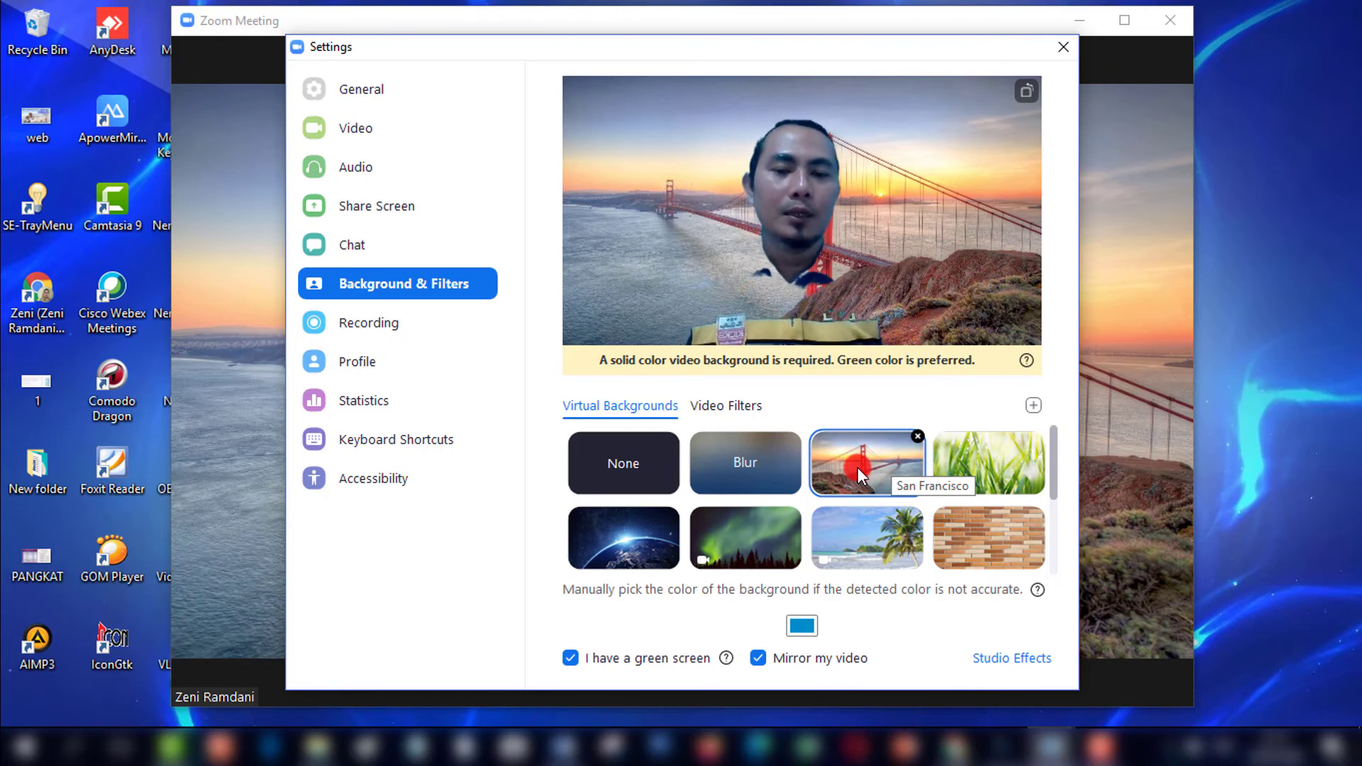
pyautogui.click(749, 526)
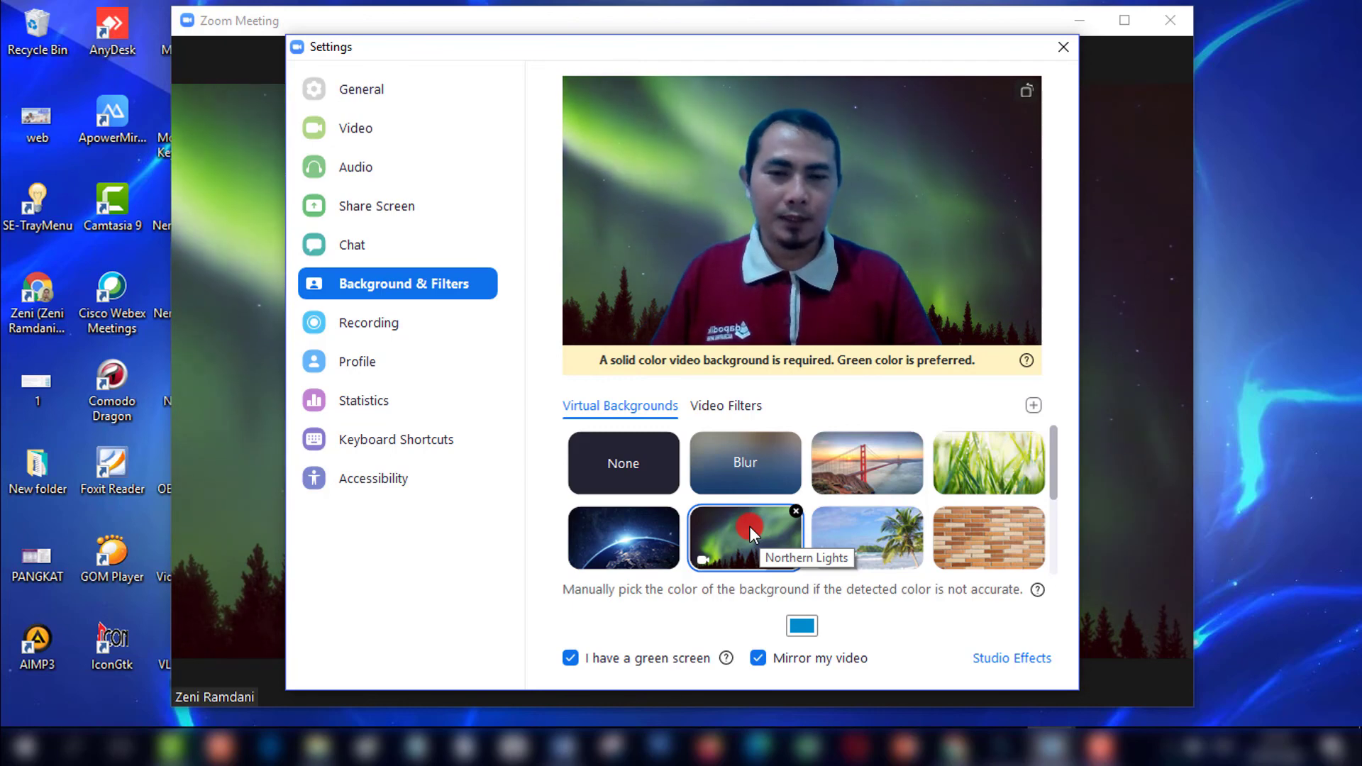
pyautogui.press('Escape')
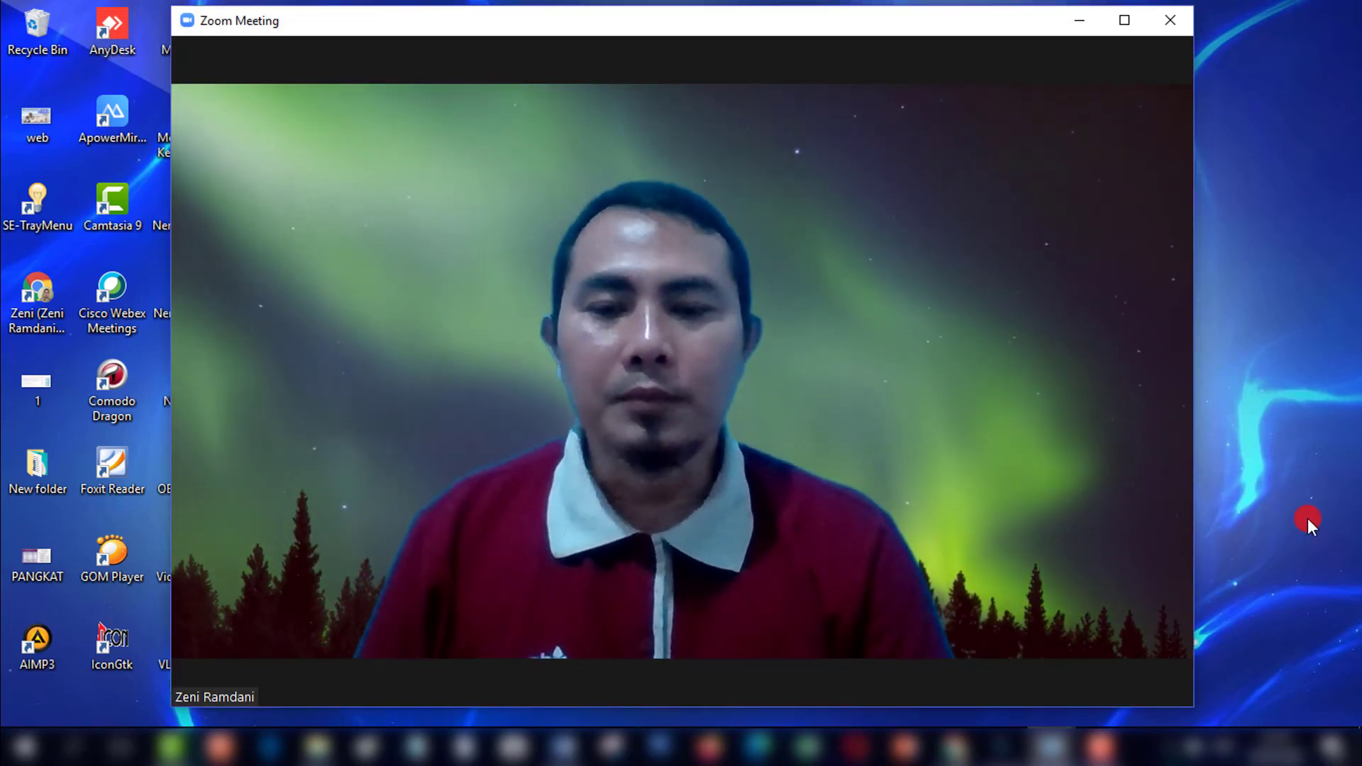